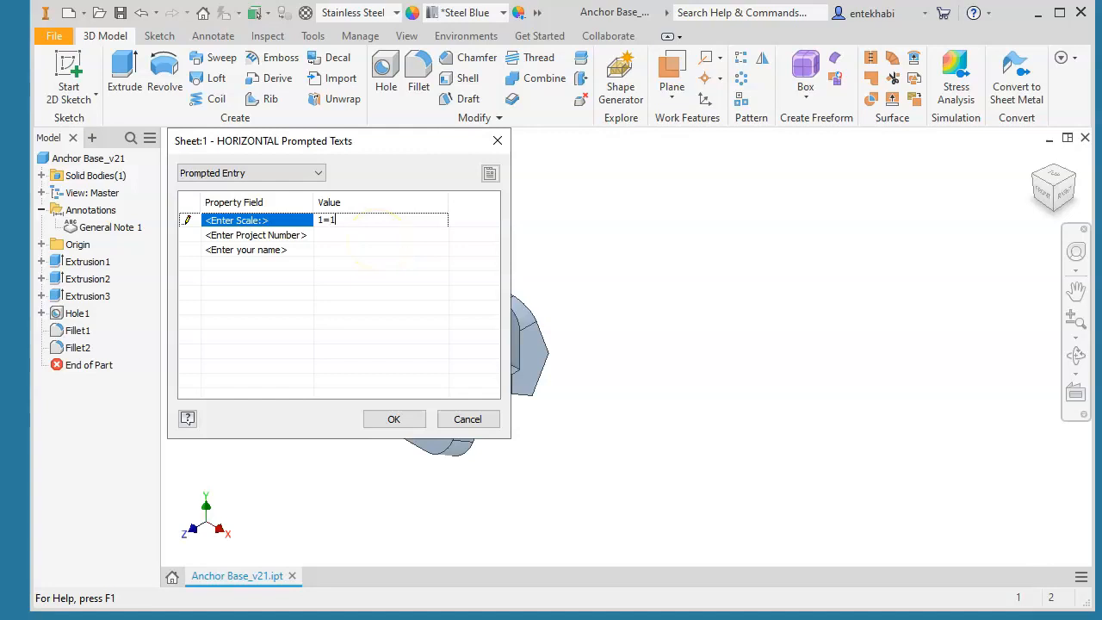
Fill in the title block prompts with scale 1=1, project number 12.2 and the drafter's name, and accept them
click(359, 221)
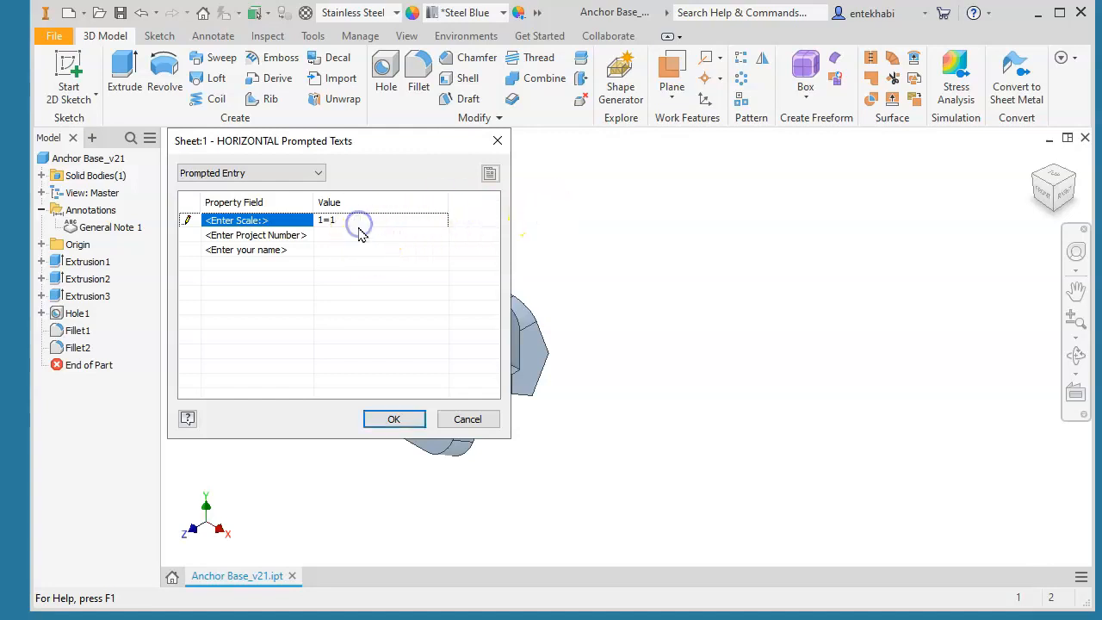
click(352, 235)
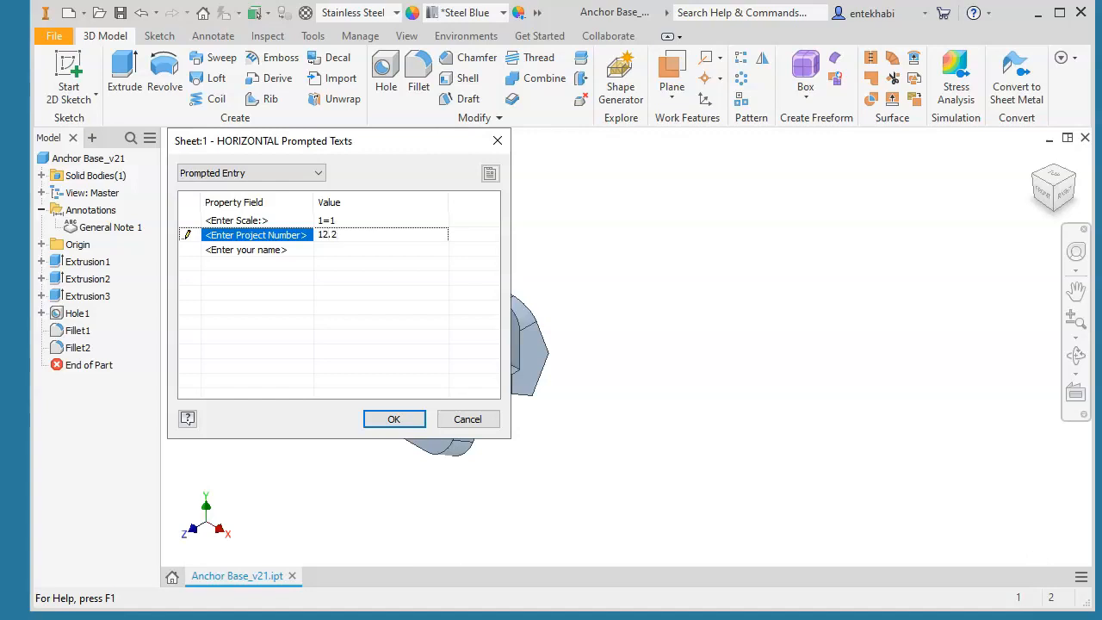
click(324, 252)
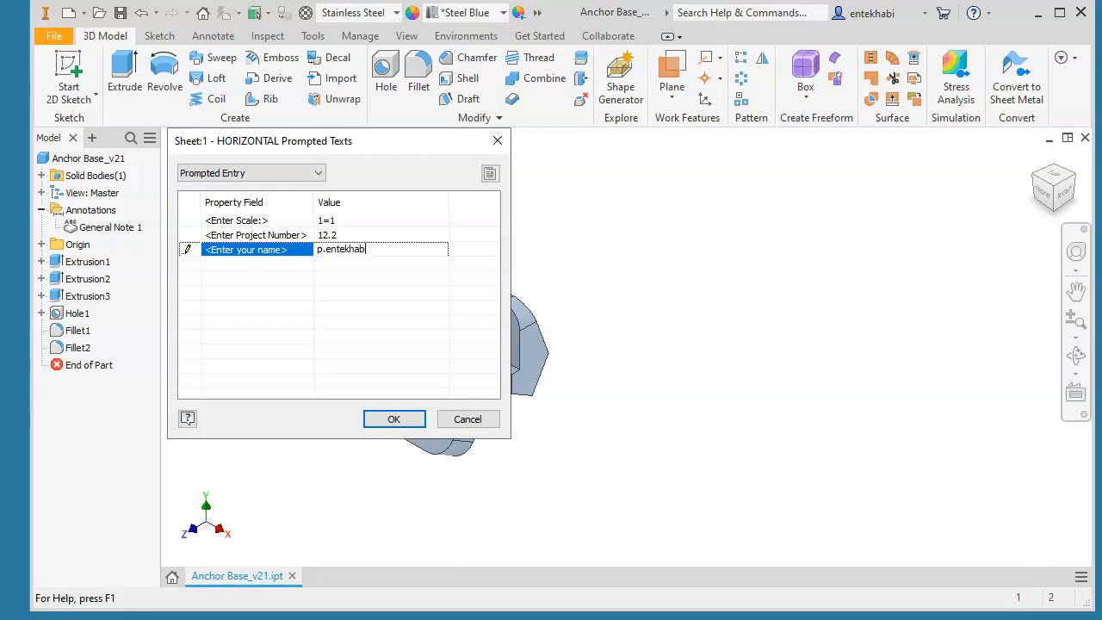
click(384, 419)
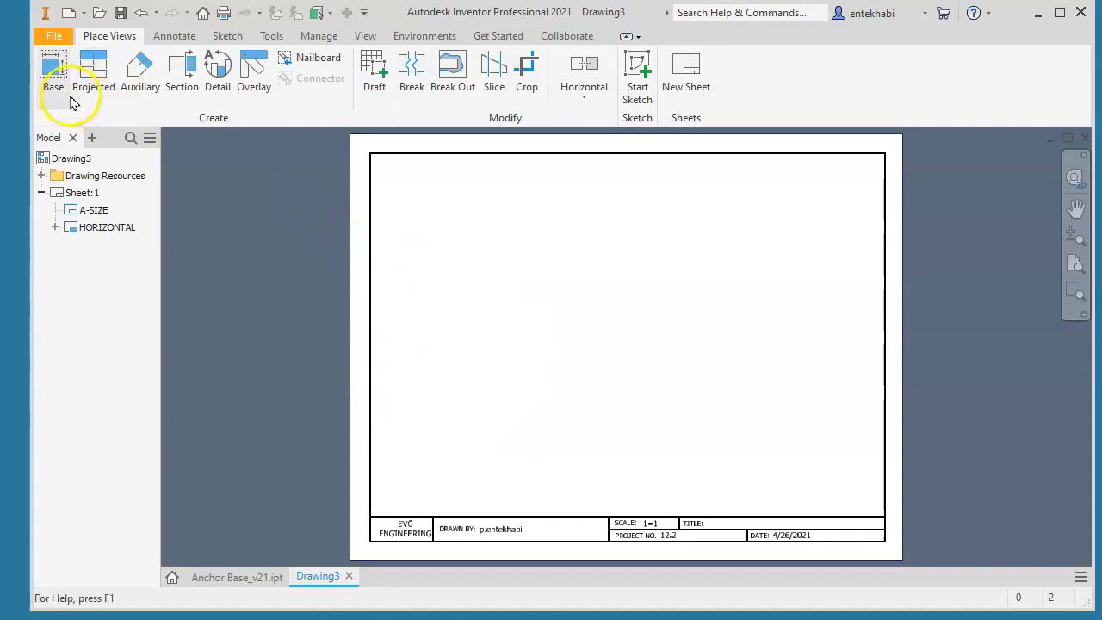
Place a front base view of Anchor Base_v21 at 1:1 scale in the lower-left area of the sheet
click(53, 86)
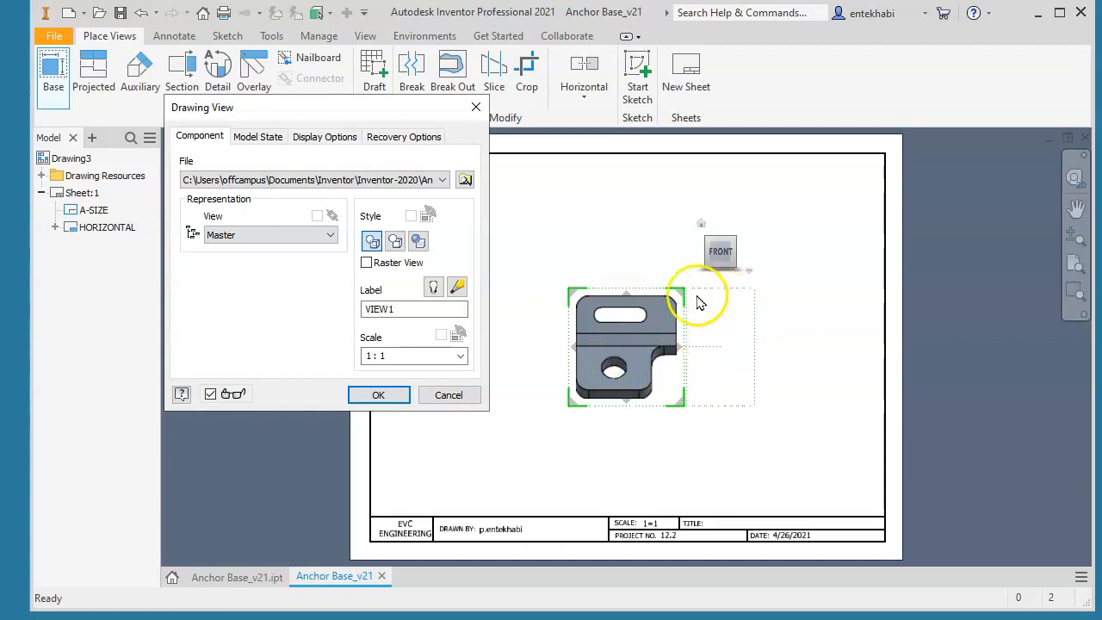
click(380, 397)
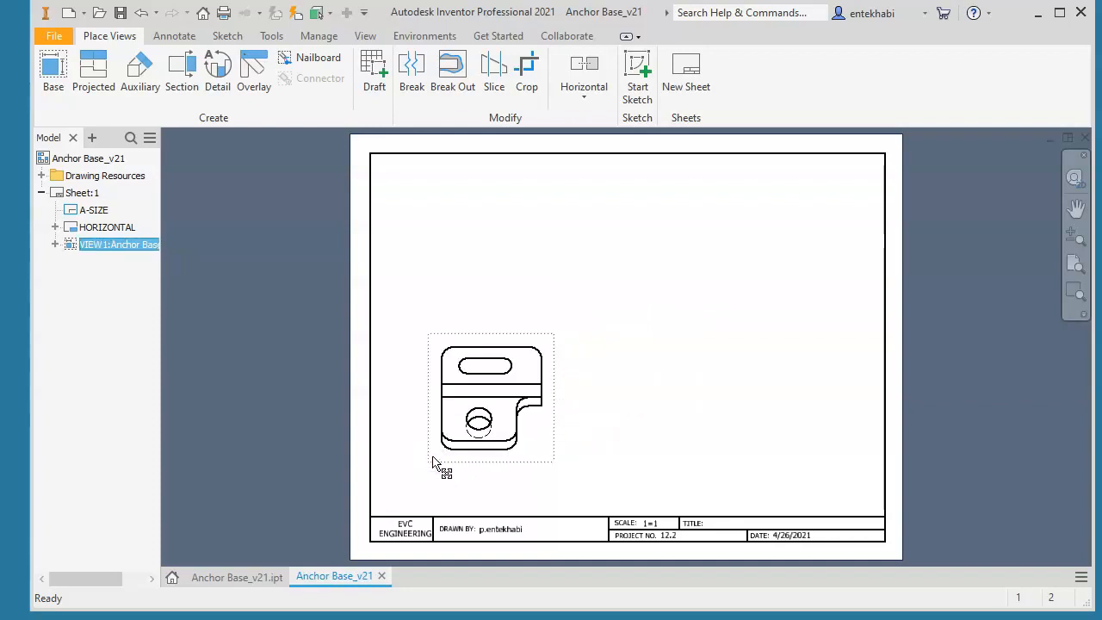
Create full section view A at 1:1 from a vertical cutting line through the hole's centre, placed right of the base view
scroll(490, 414, up, 3)
scroll(490, 414, down, 4)
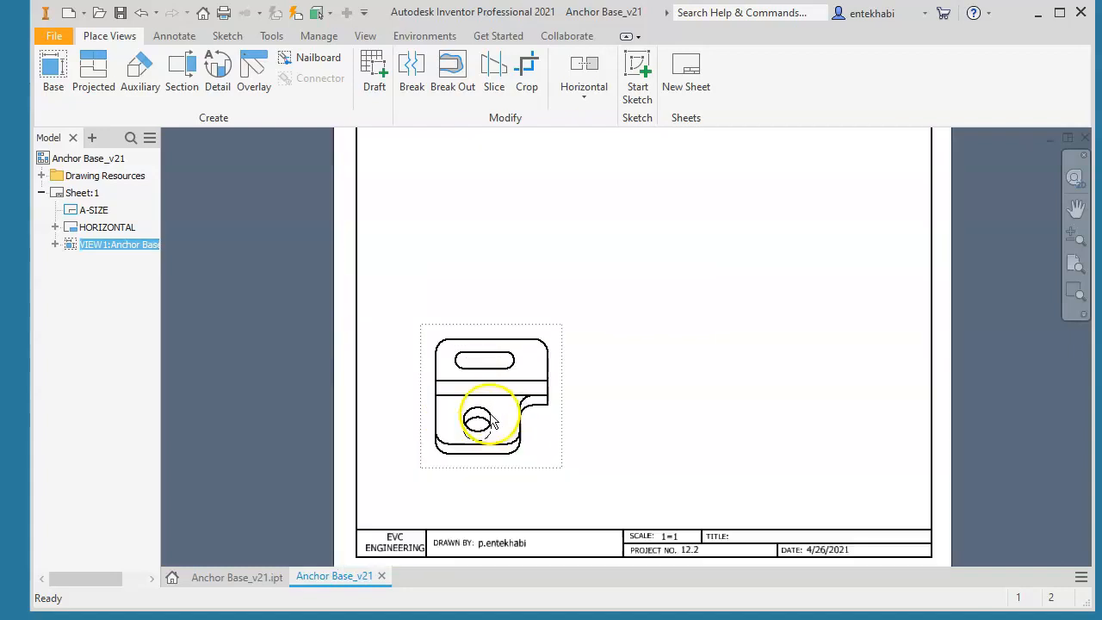
scroll(490, 420, down, 3)
scroll(482, 425, down, 3)
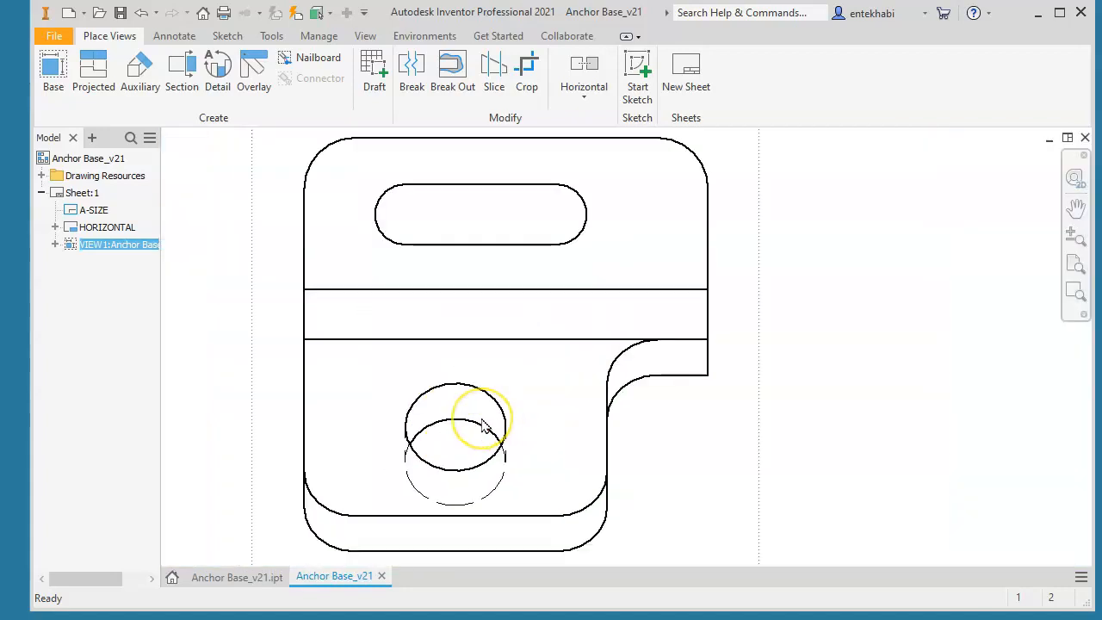
scroll(482, 420, up, 3)
middle_drag(448, 356, 399, 309)
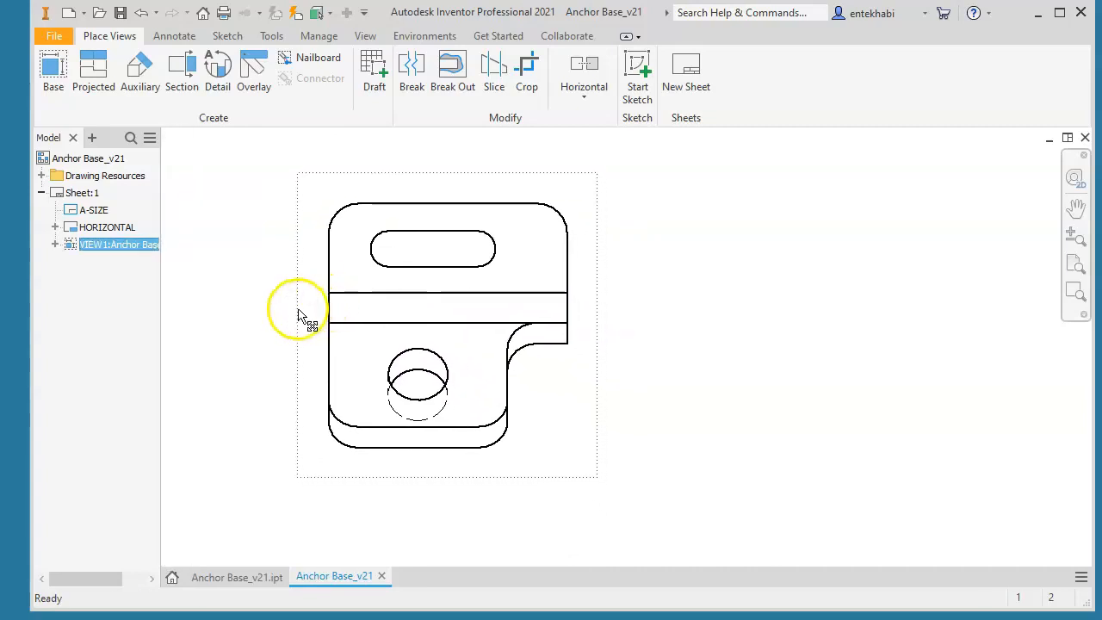
click(191, 81)
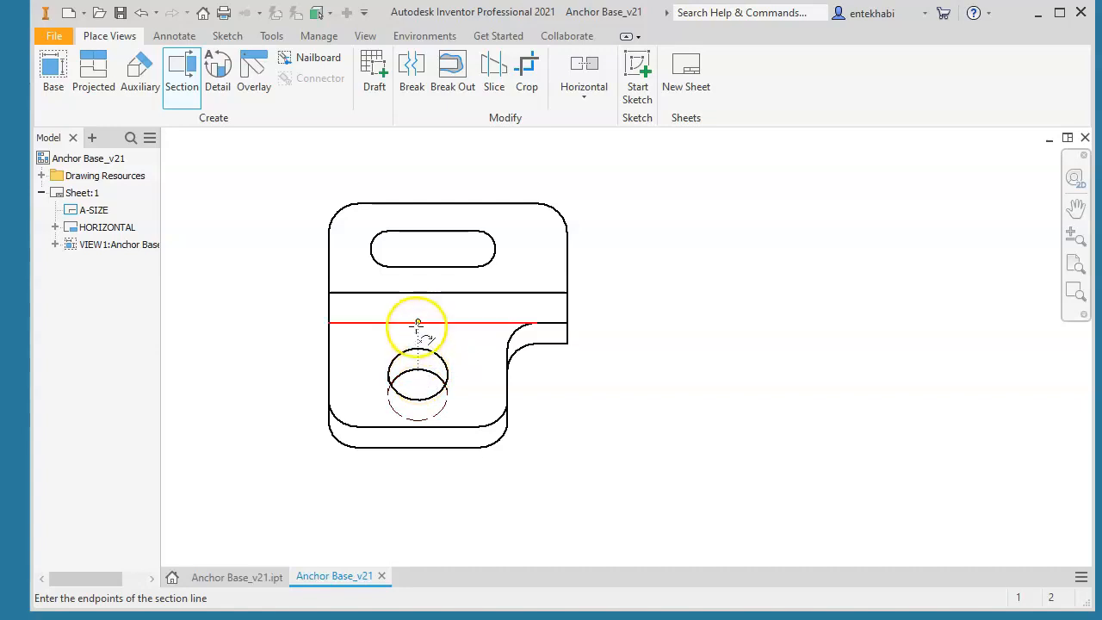
click(417, 174)
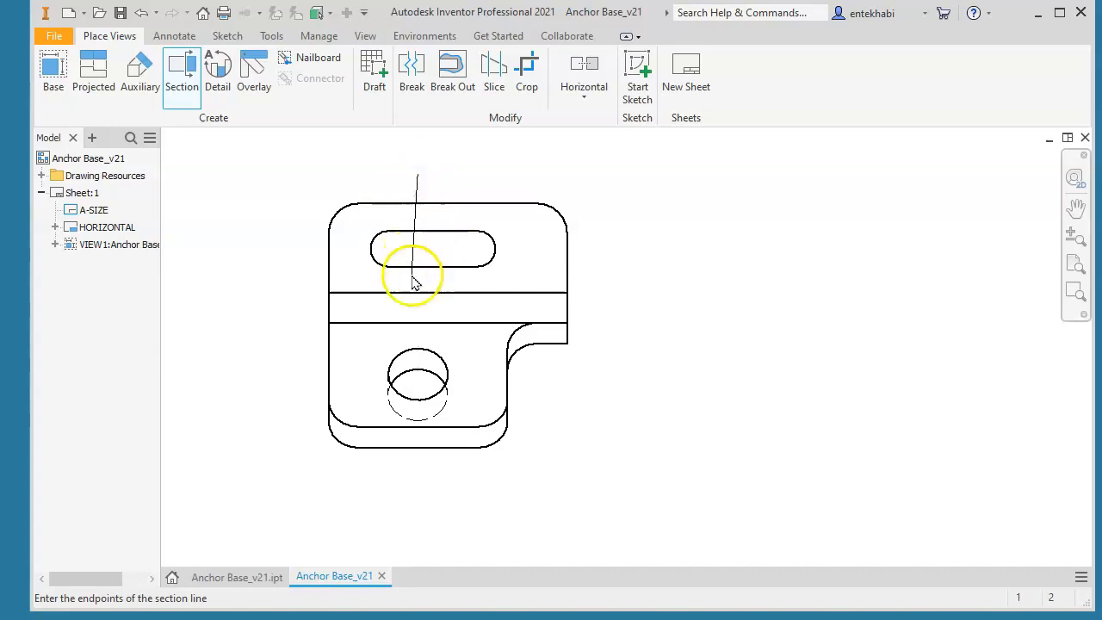
click(418, 480)
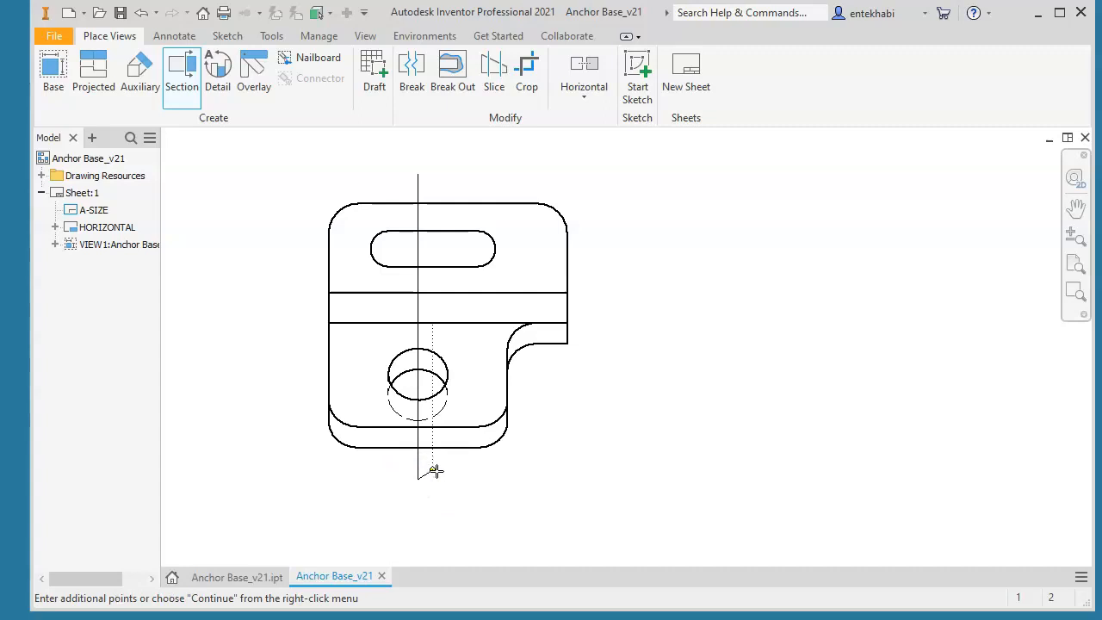
right_click(435, 471)
click(508, 471)
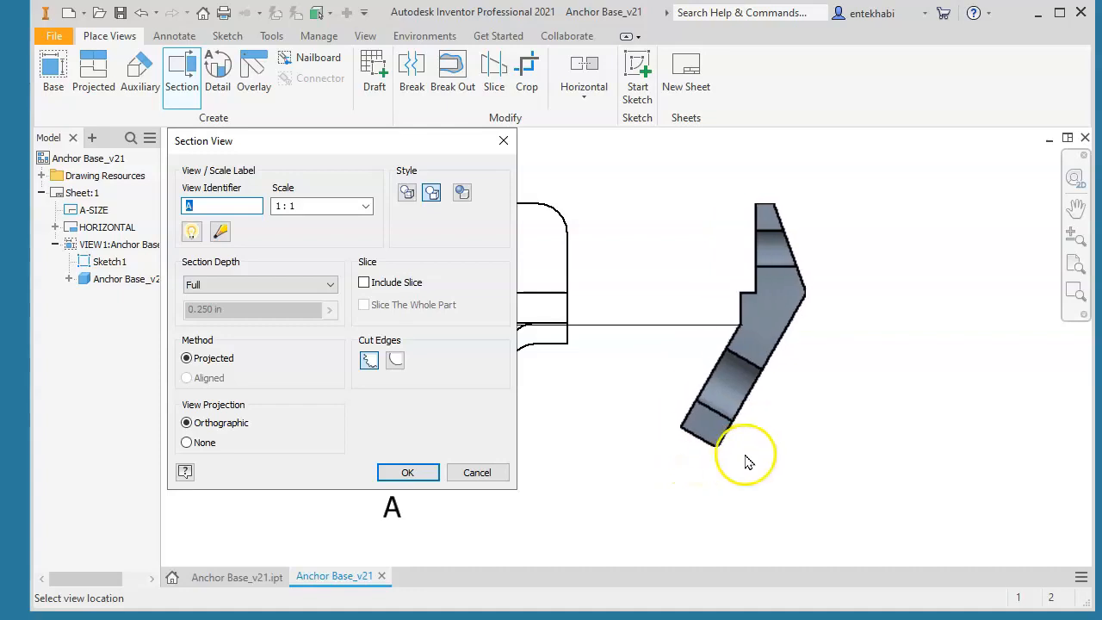
click(762, 462)
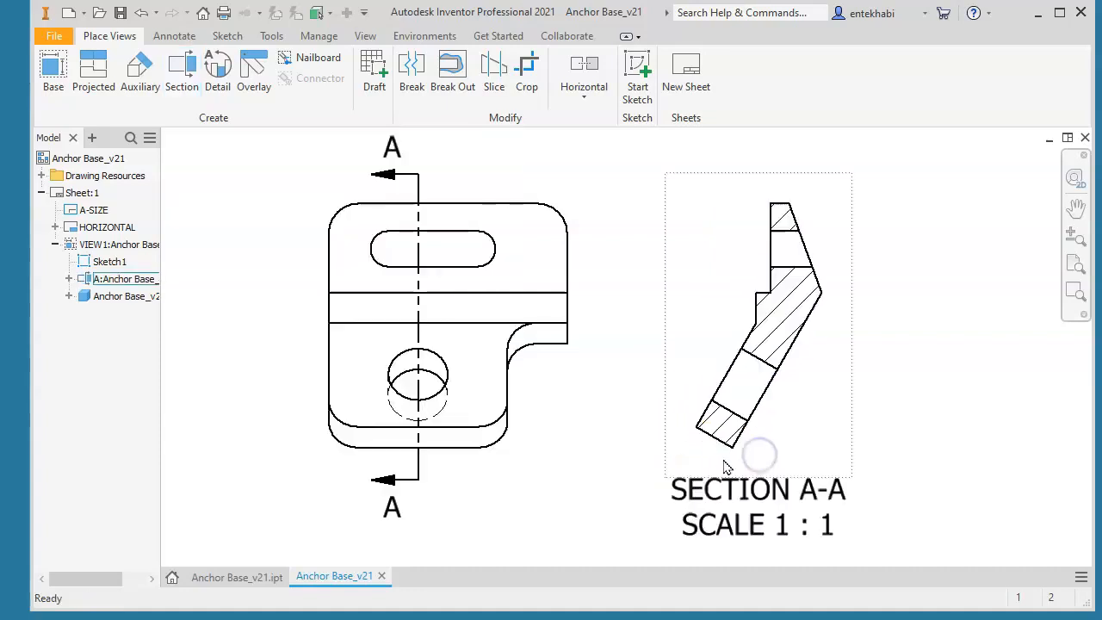
Create auxiliary view B at 1:1 from Section A-A, perpendicular to its slanted lower edge, and place it above the base view
scroll(647, 526, up, 2)
scroll(645, 525, down, 3)
mouse_move(632, 527)
middle_down()
mouse_move(356, 448)
mouse_move(382, 480)
mouse_move(439, 504)
middle_up()
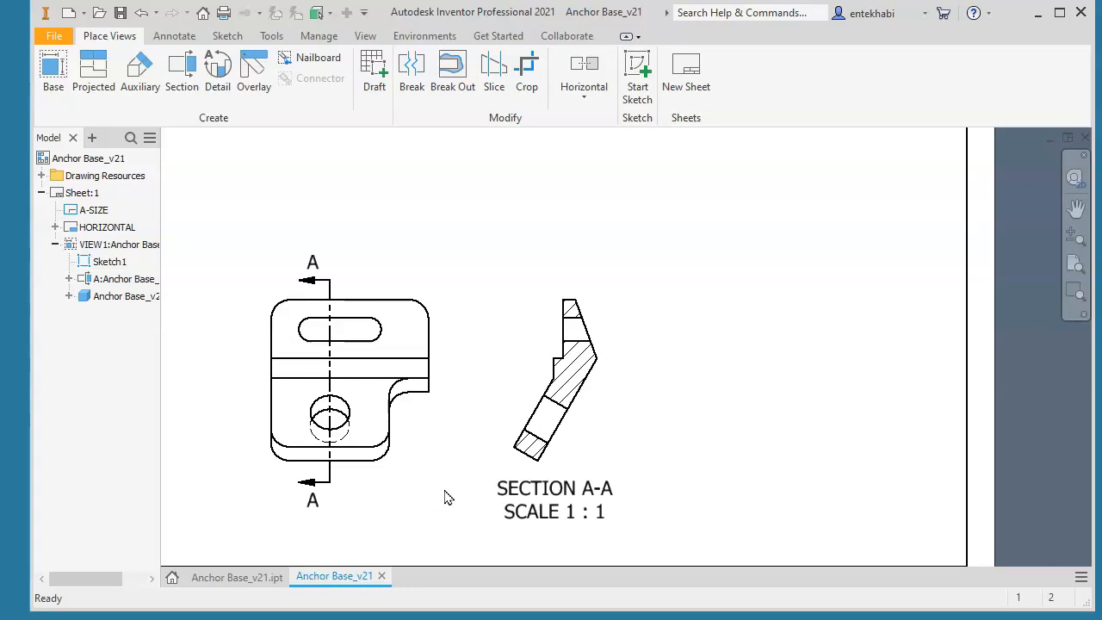
scroll(459, 484, up, 1)
mouse_move(505, 374)
middle_down()
mouse_move(484, 397)
mouse_move(529, 450)
mouse_move(533, 439)
middle_up()
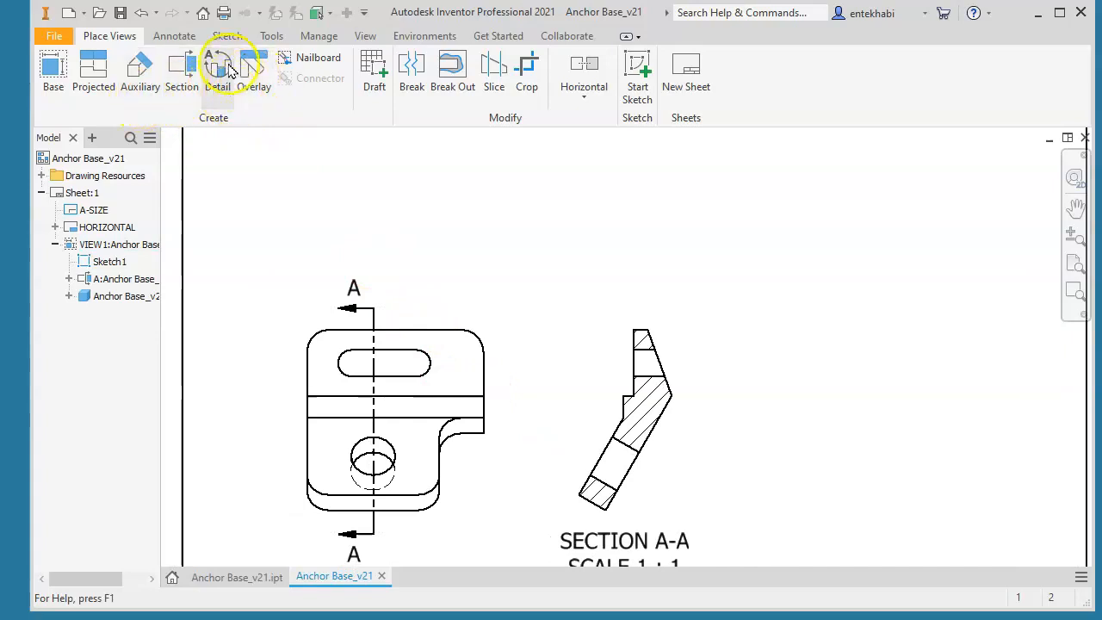
click(145, 77)
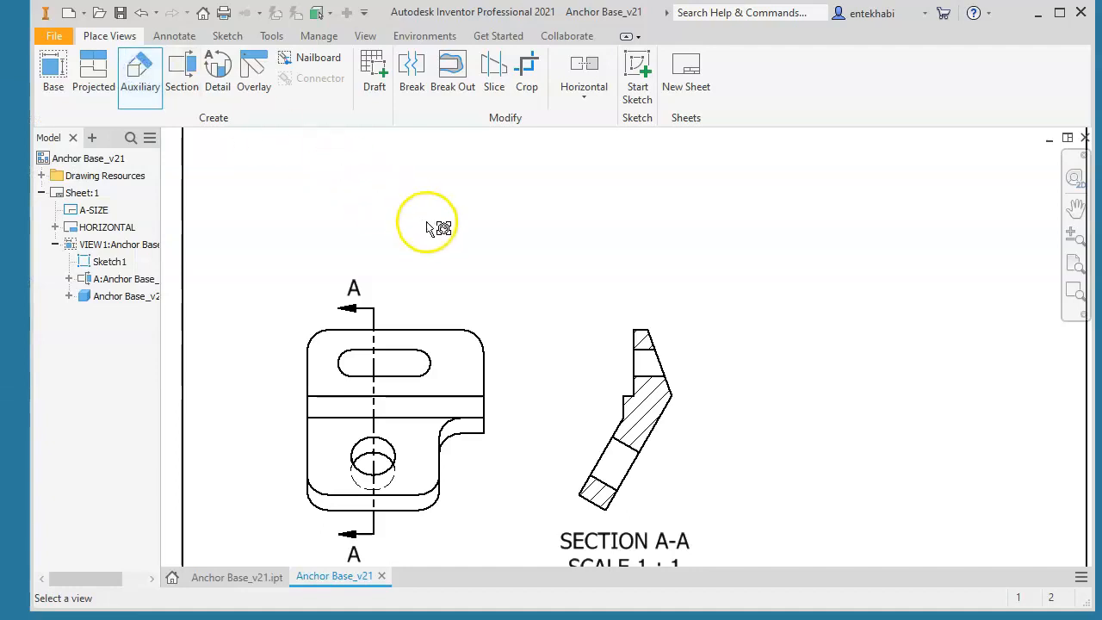
click(608, 325)
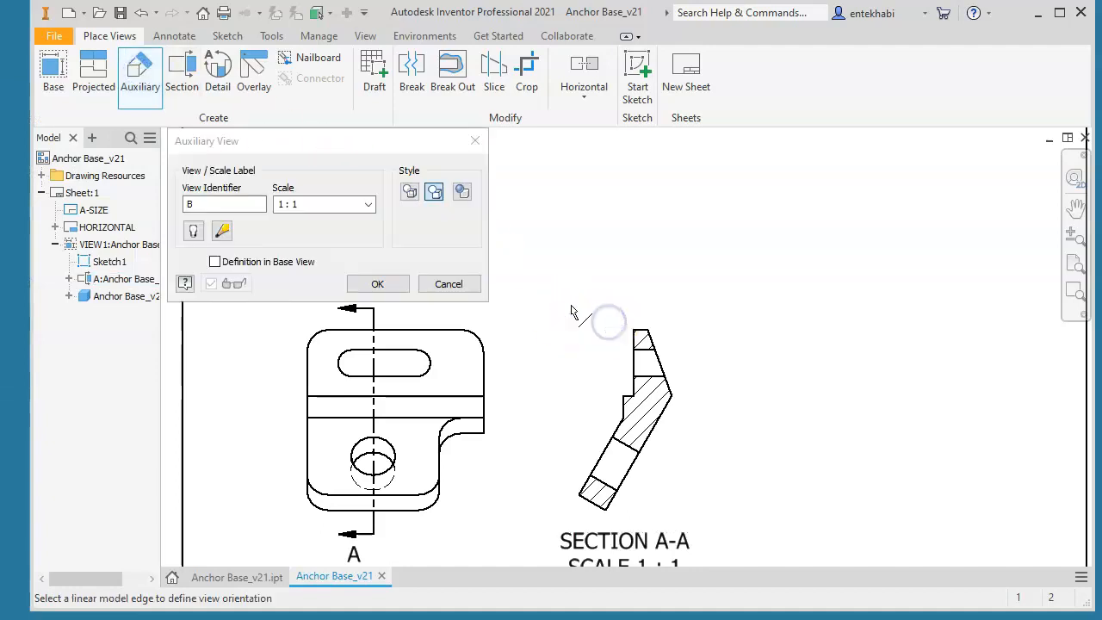
drag(348, 155, 827, 164)
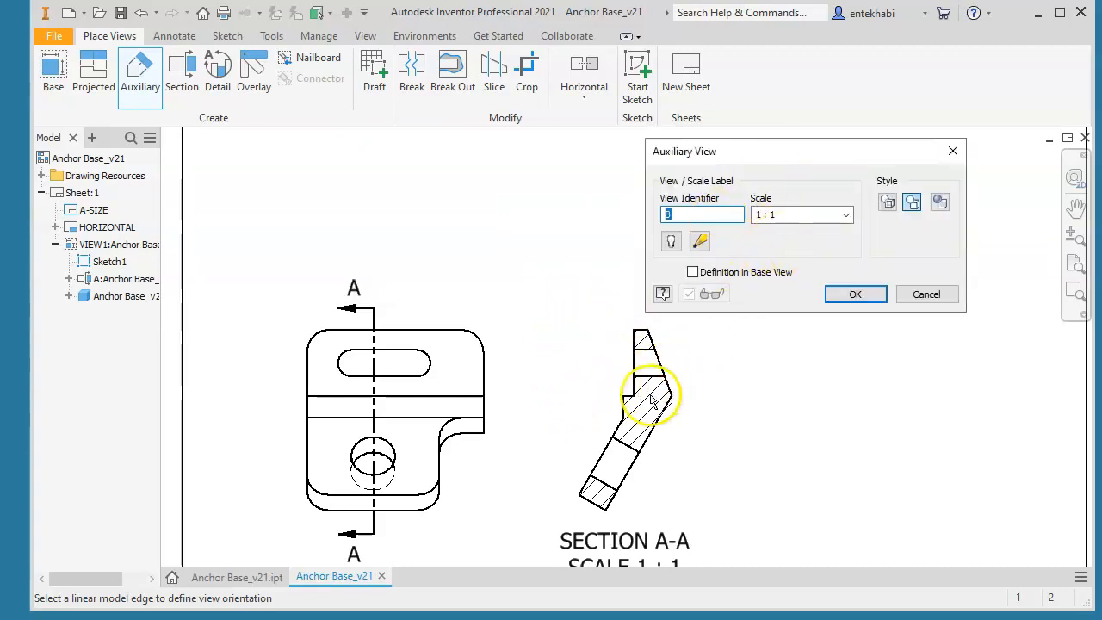
click(608, 455)
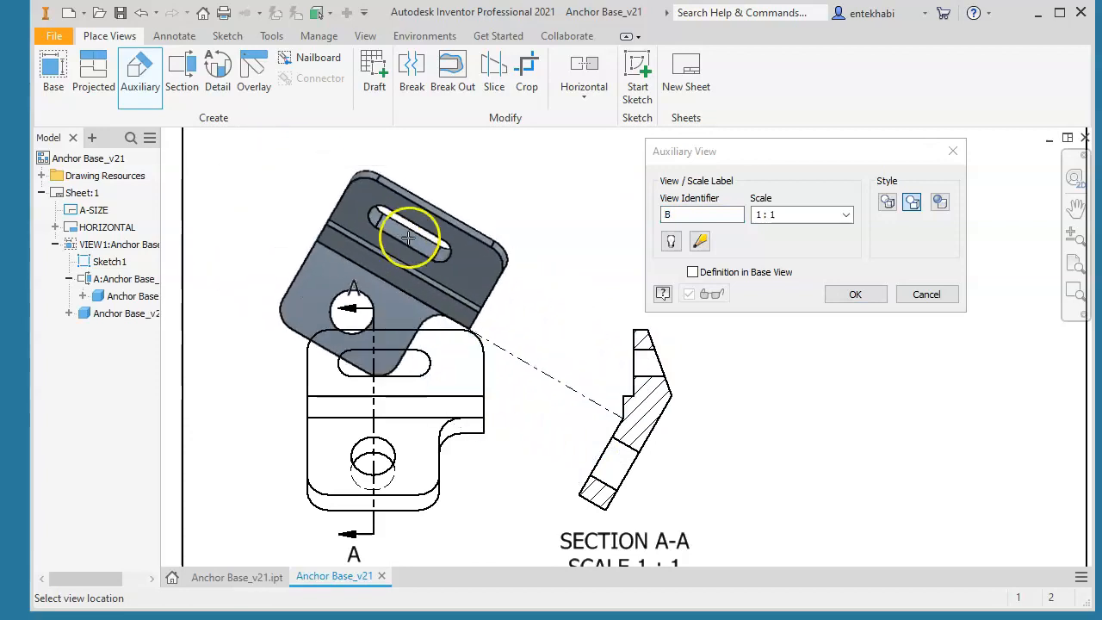
click(379, 203)
right_click(380, 204)
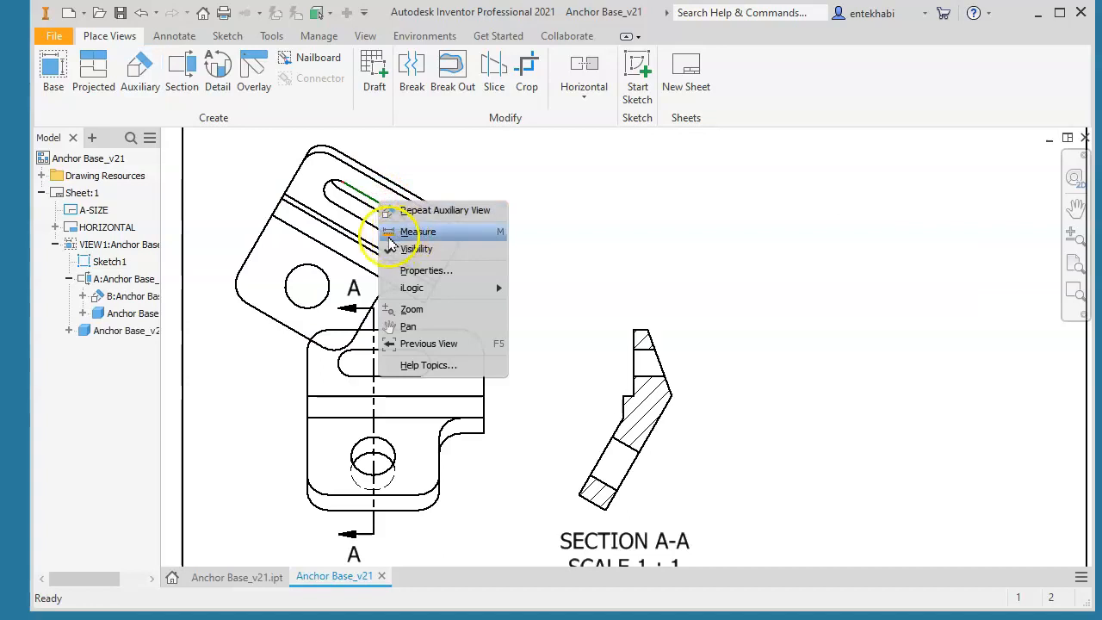
click(531, 188)
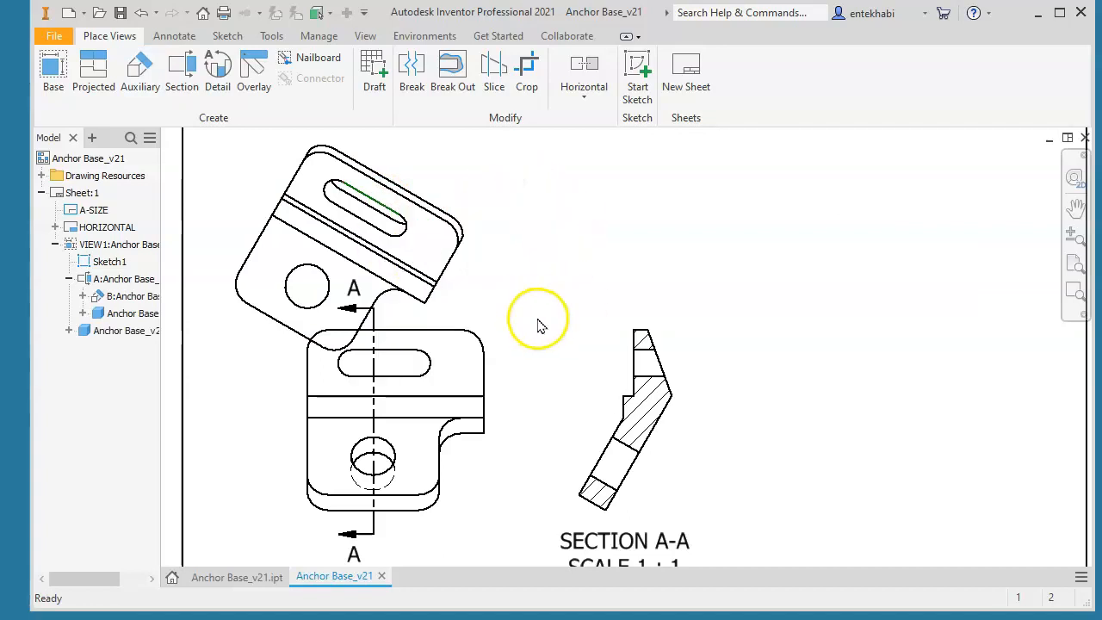
Break the auxiliary view's alignment with Section A-A
scroll(504, 319, up, 3)
scroll(495, 319, down, 2)
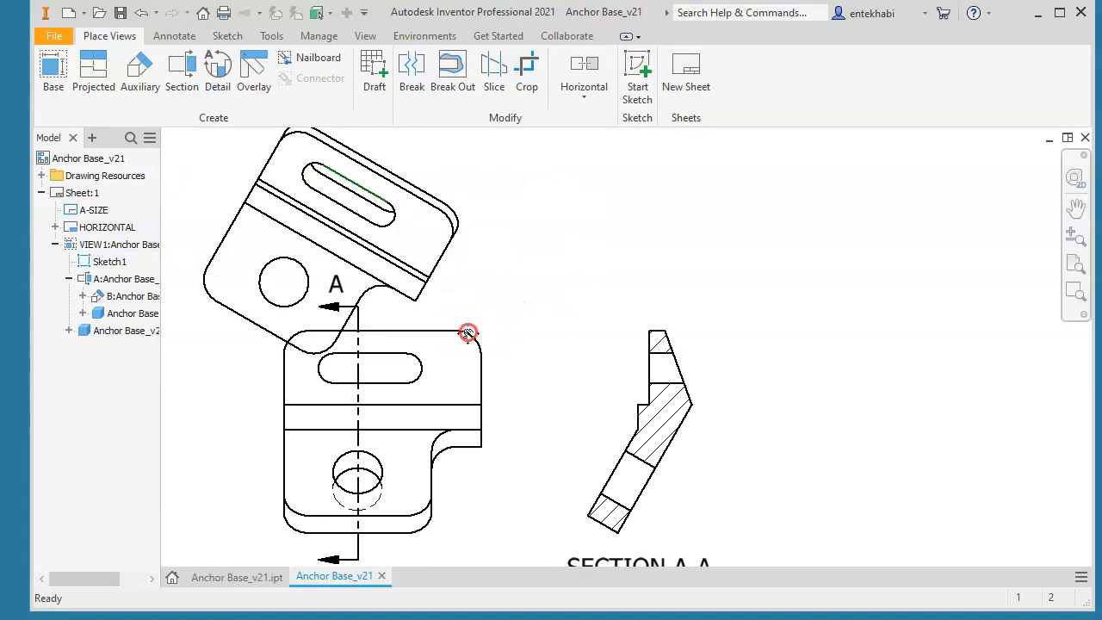
middle_drag(466, 332, 488, 365)
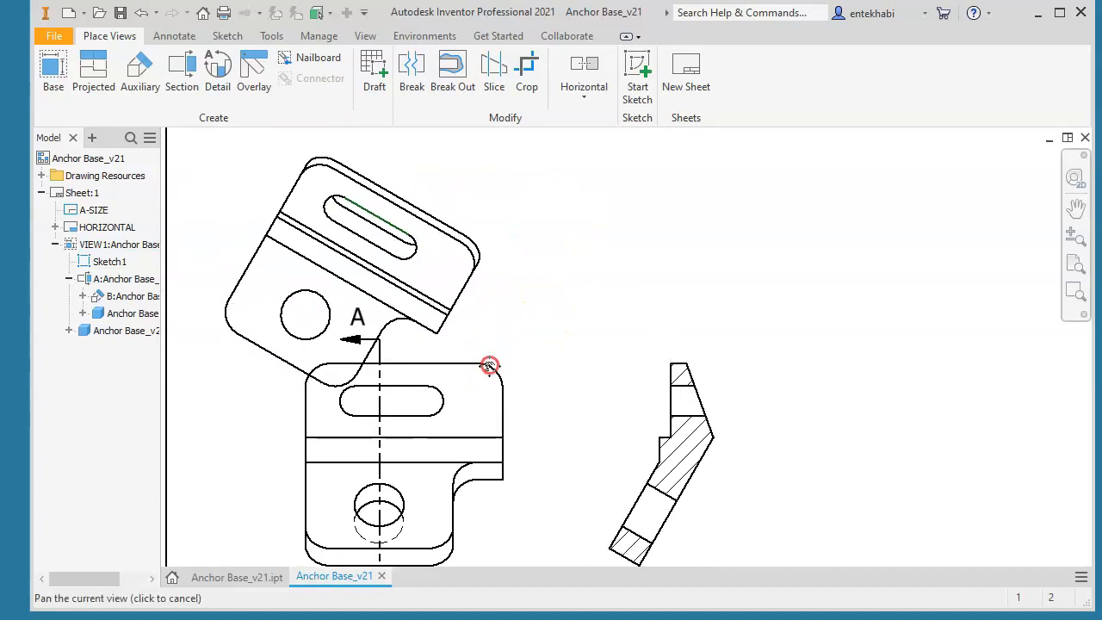
right_click(501, 270)
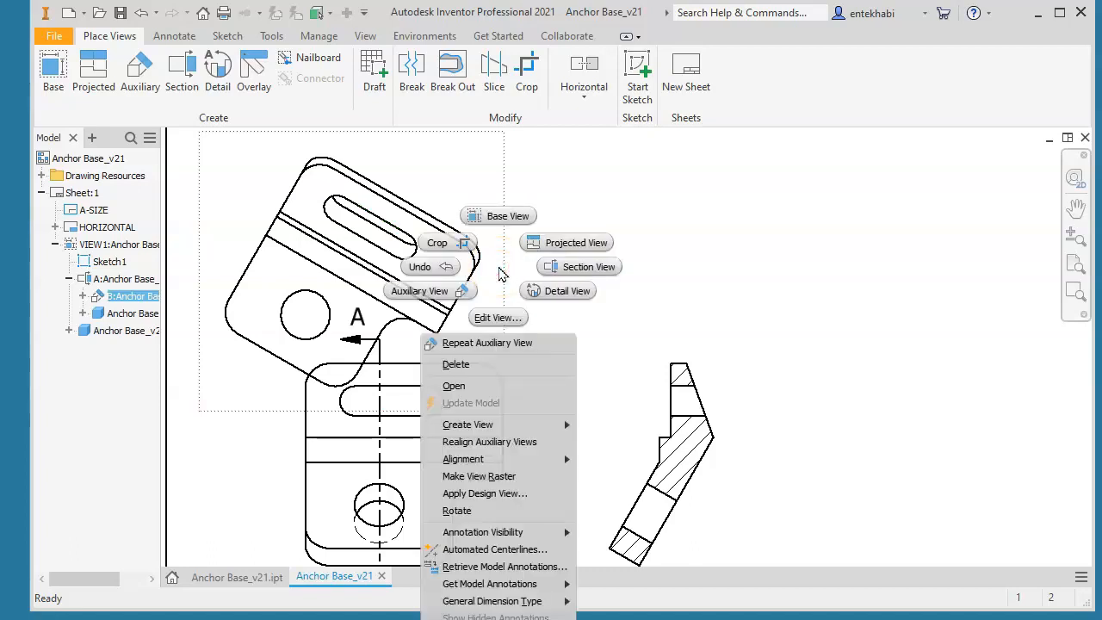
mouse_move(472, 458)
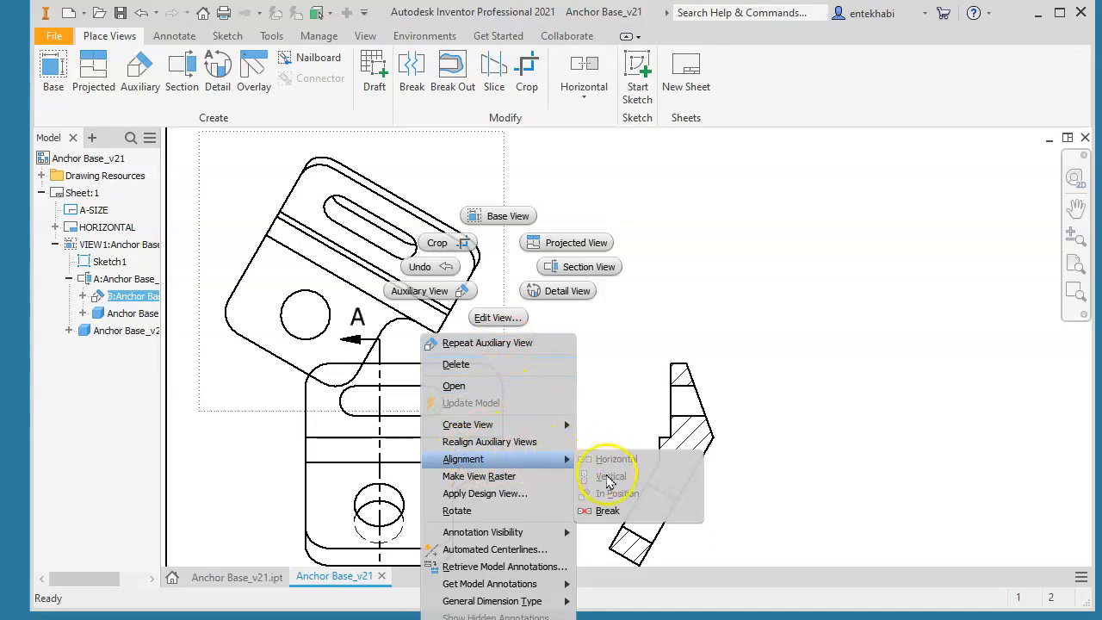
click(606, 512)
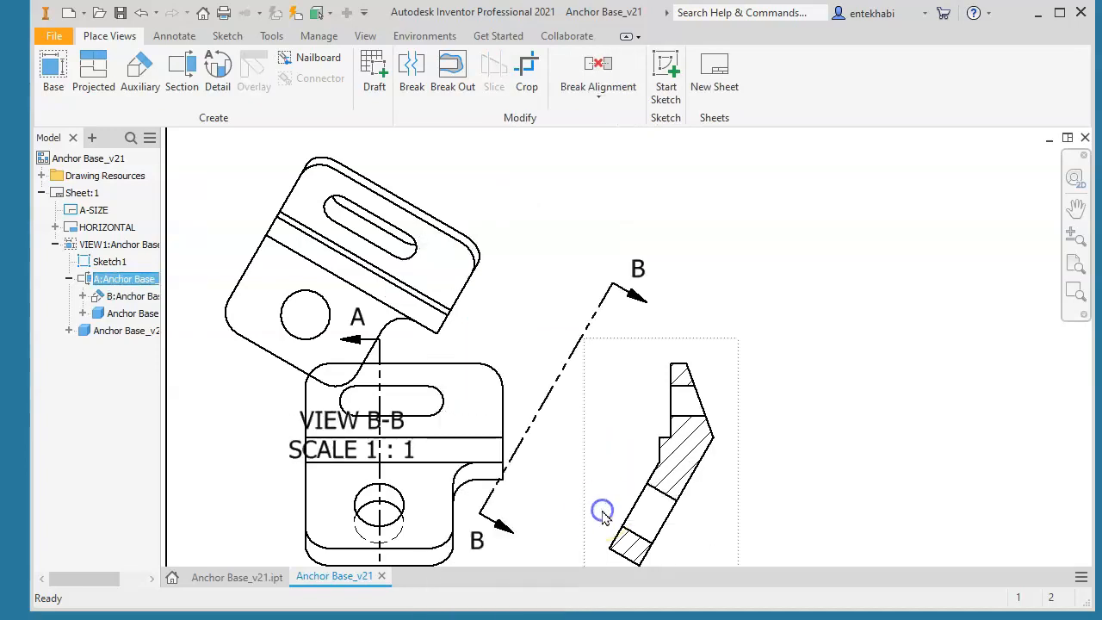
Move the auxiliary view up and to the left on the sheet so its outline clears the base view
scroll(536, 422, up, 3)
scroll(537, 421, down, 4)
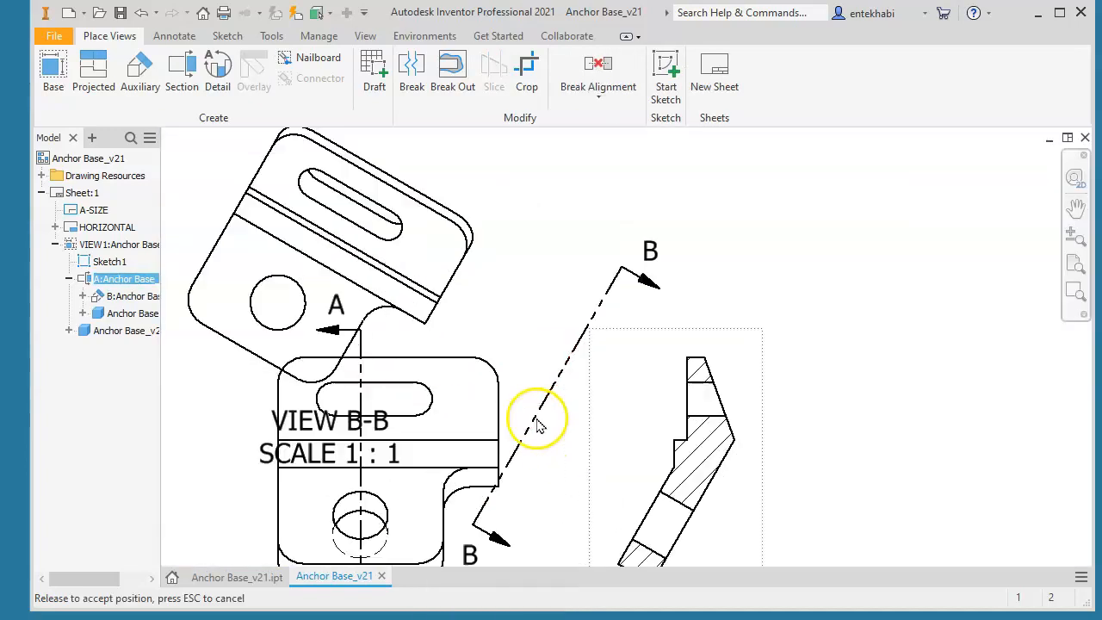
middle_drag(484, 289, 525, 404)
drag(544, 307, 568, 211)
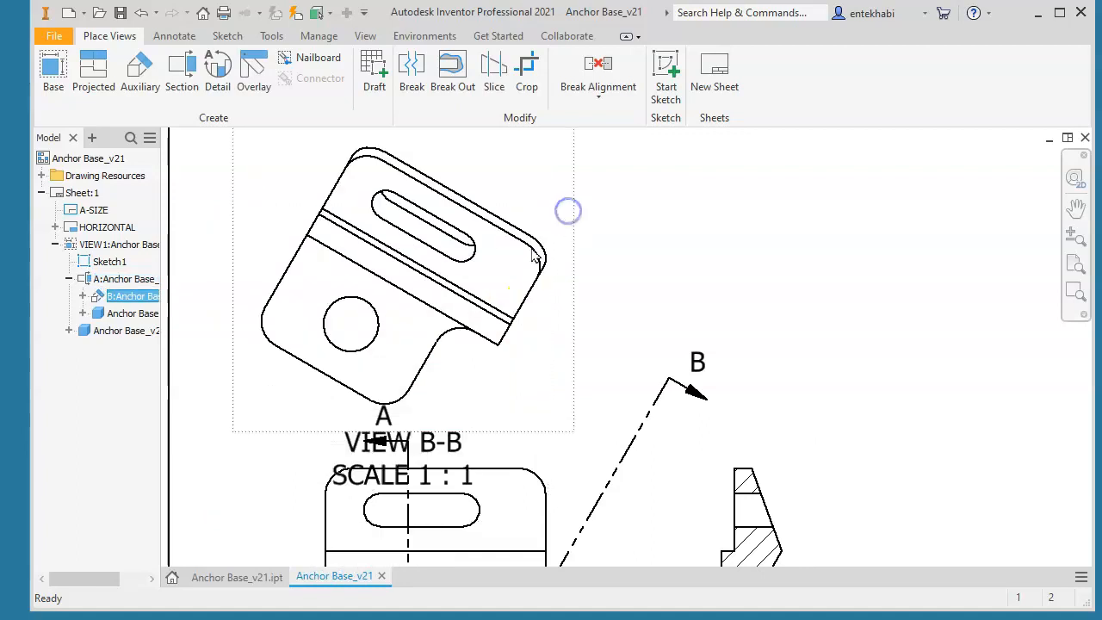
scroll(485, 291, up, 1)
scroll(485, 291, down, 3)
scroll(485, 291, up, 6)
scroll(485, 291, down, 5)
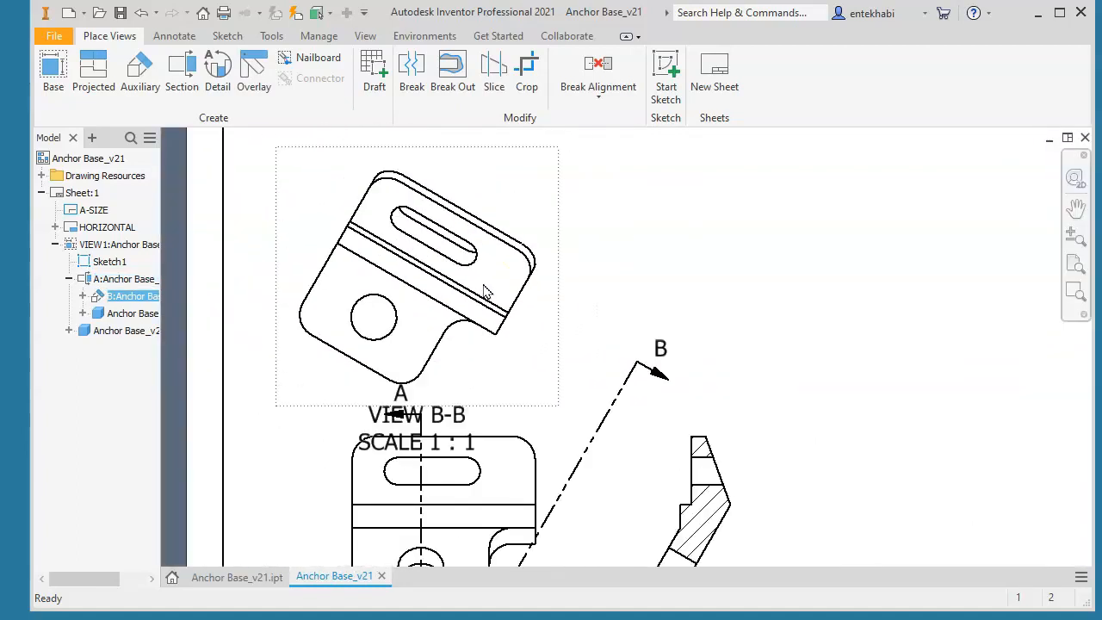
scroll(484, 291, down, 3)
middle_drag(484, 291, 384, 300)
drag(428, 282, 452, 255)
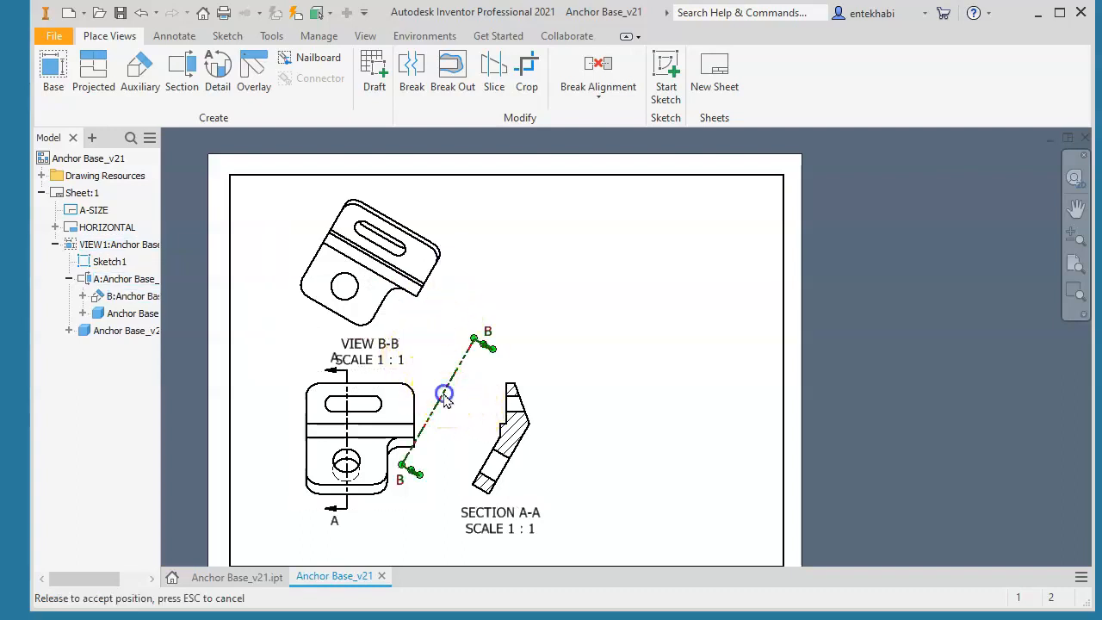
Move Section A-A farther right from the base view and reposition the B-B viewing line beside its slanted face
drag(459, 401, 475, 410)
drag(543, 477, 591, 479)
mouse_move(517, 419)
mouse_down()
mouse_move(532, 399)
mouse_move(514, 401)
mouse_up()
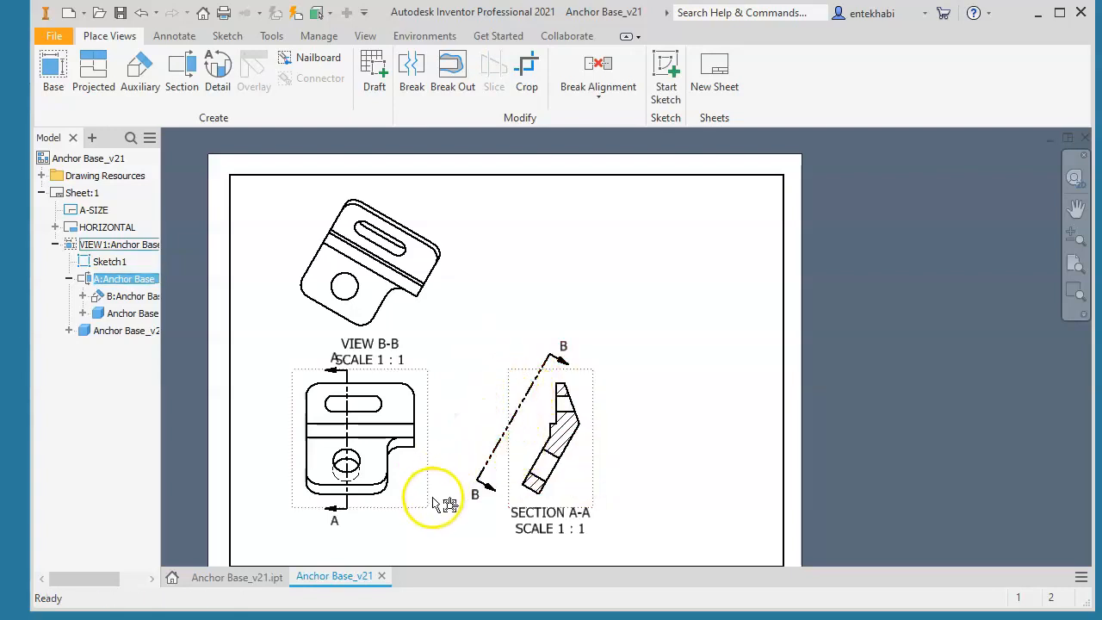
Shorten the B-B viewing line by pulling its lower end up toward Section A-A
drag(476, 481, 488, 459)
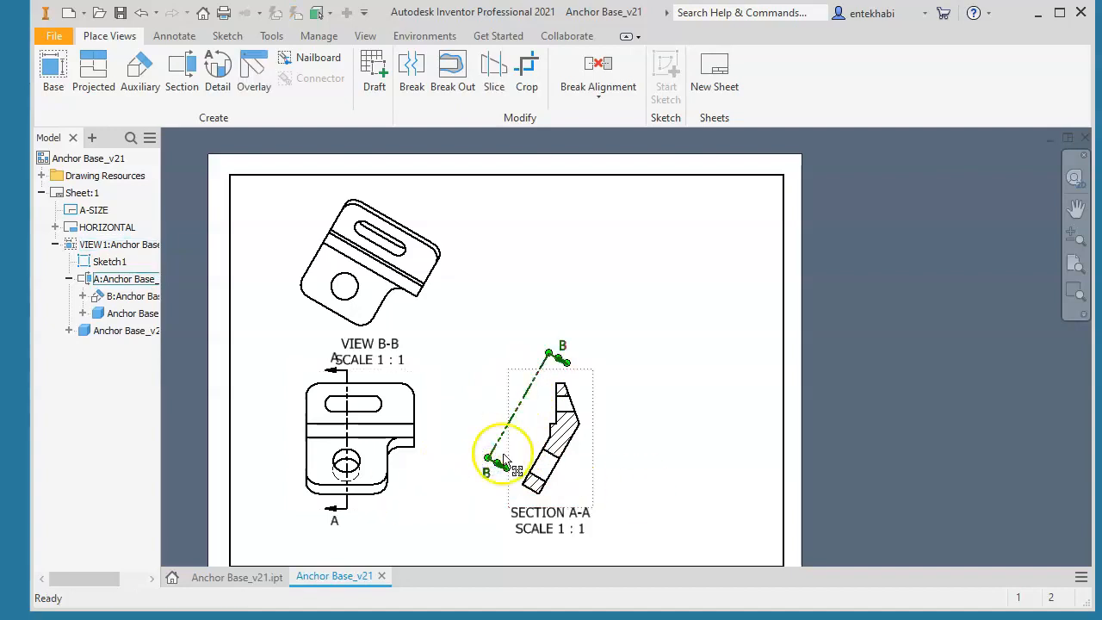
click(458, 345)
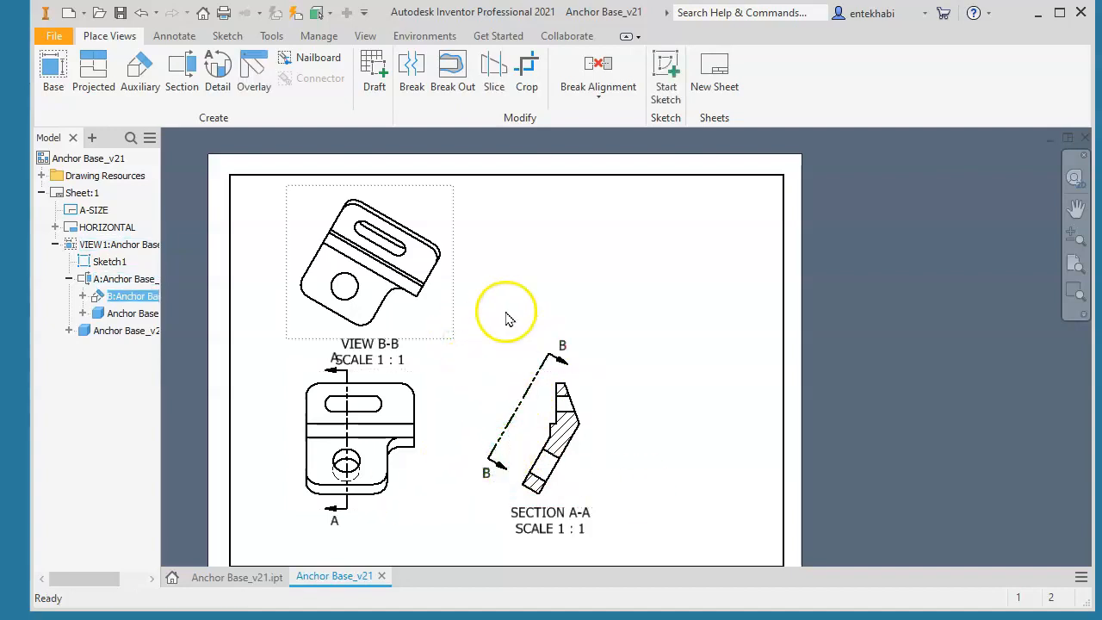
scroll(607, 378, up, 3)
scroll(608, 378, down, 4)
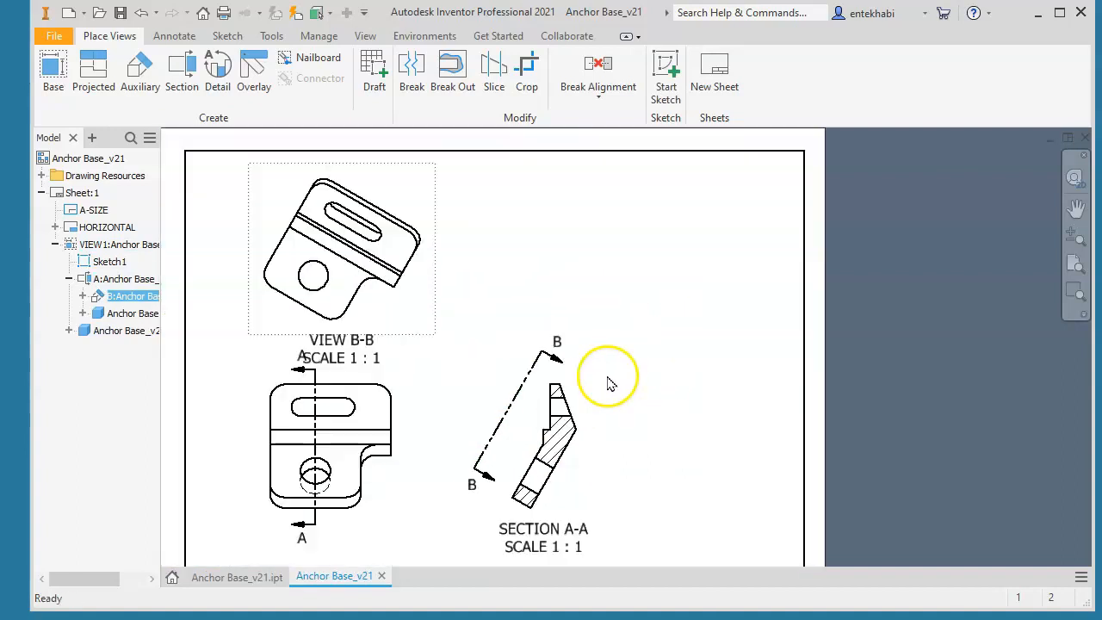
Start a detail view from Section A-A with identifier C and set its scale to 3 : 1
middle_drag(590, 404, 535, 351)
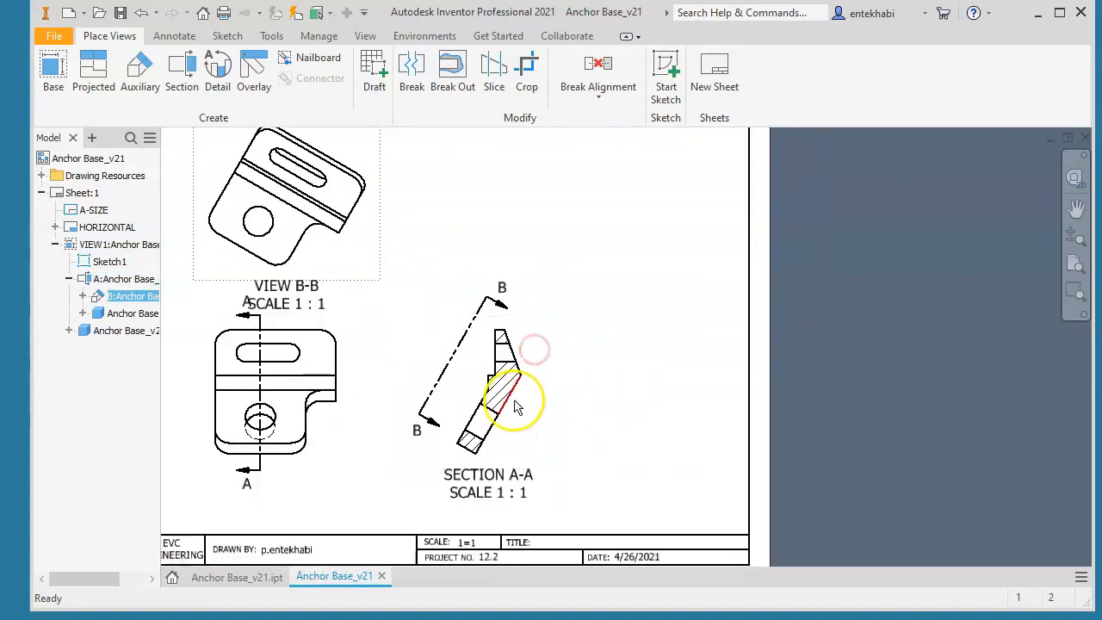
scroll(515, 407, down, 3)
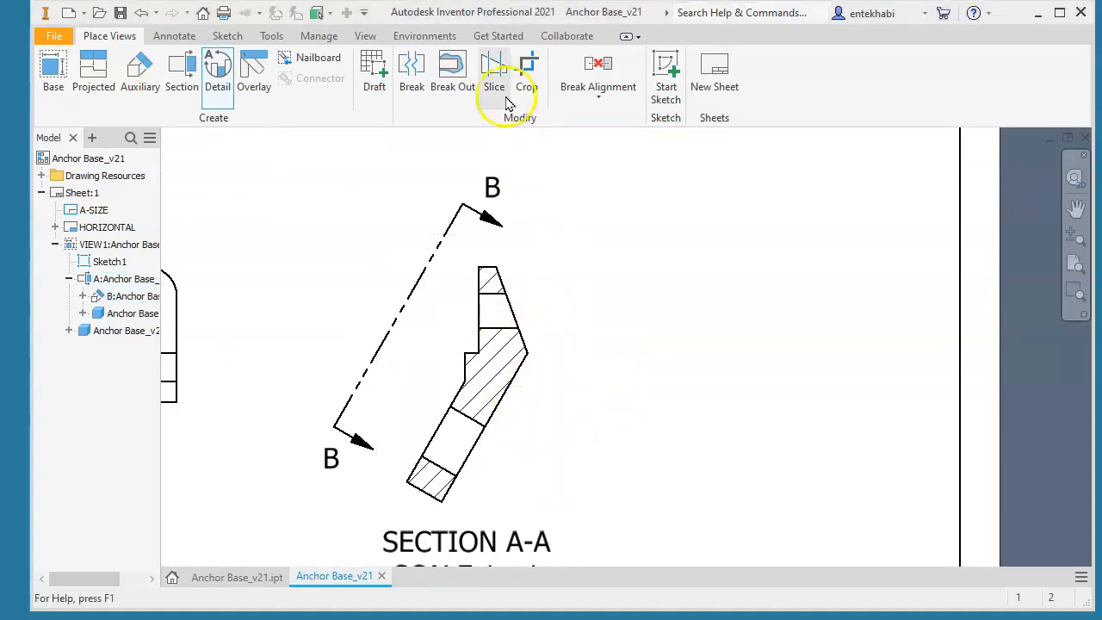
click(217, 74)
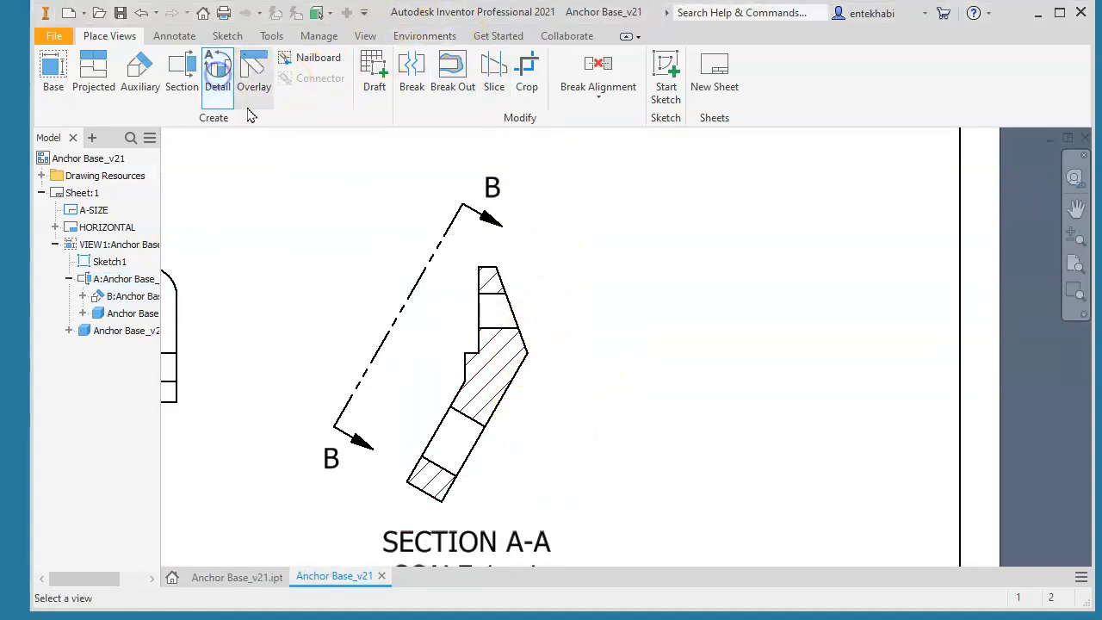
click(505, 343)
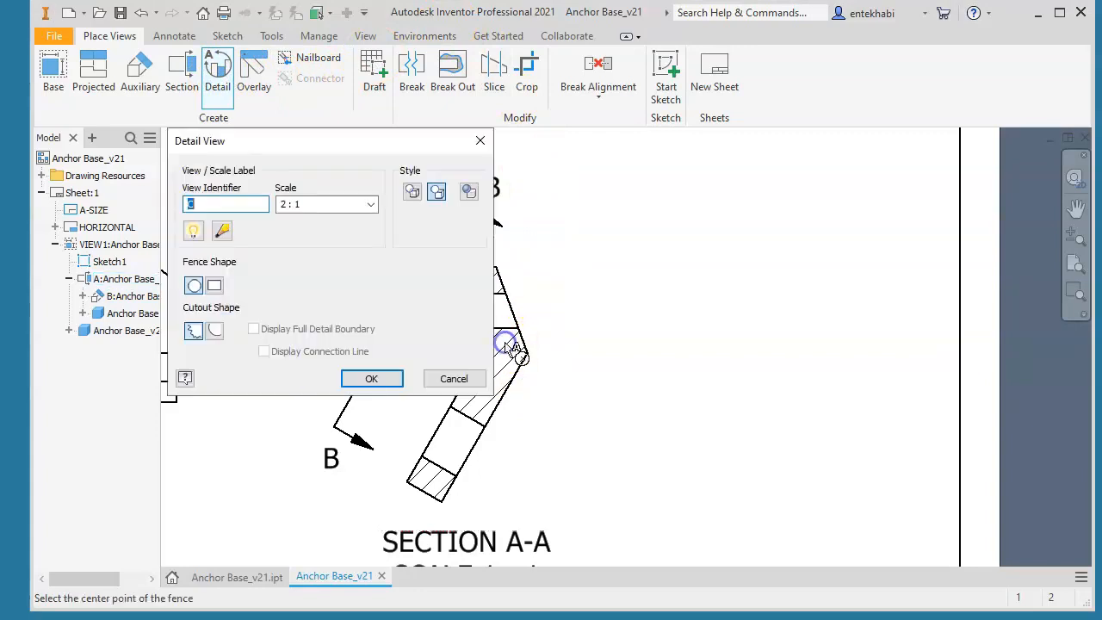
click(368, 205)
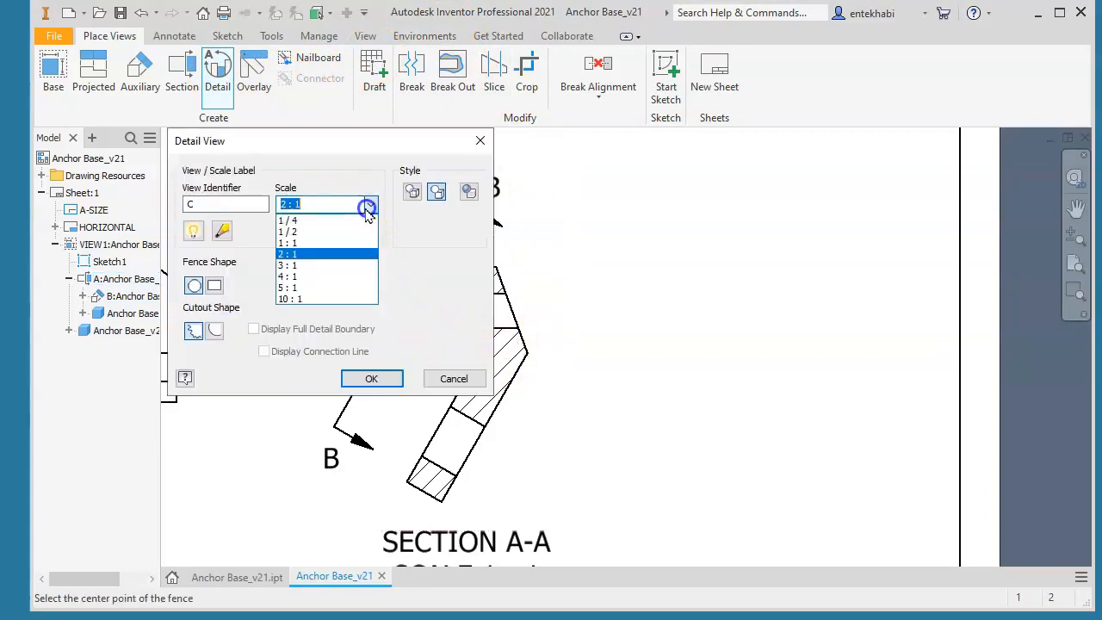
click(309, 265)
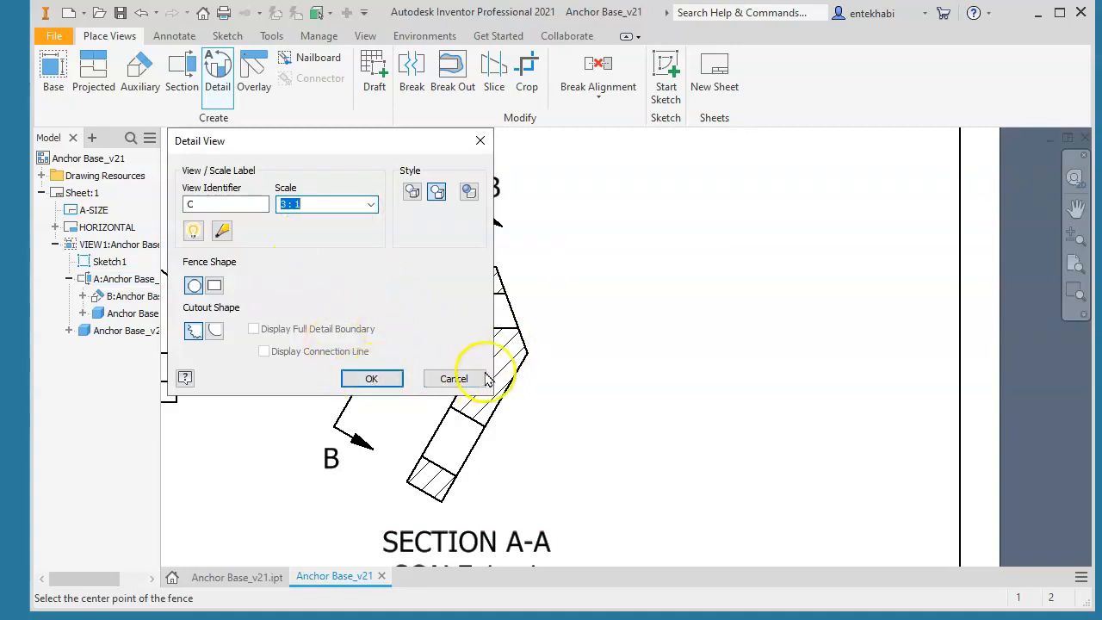
mouse_move(410, 156)
mouse_down()
mouse_move(416, 147)
mouse_move(860, 173)
mouse_up()
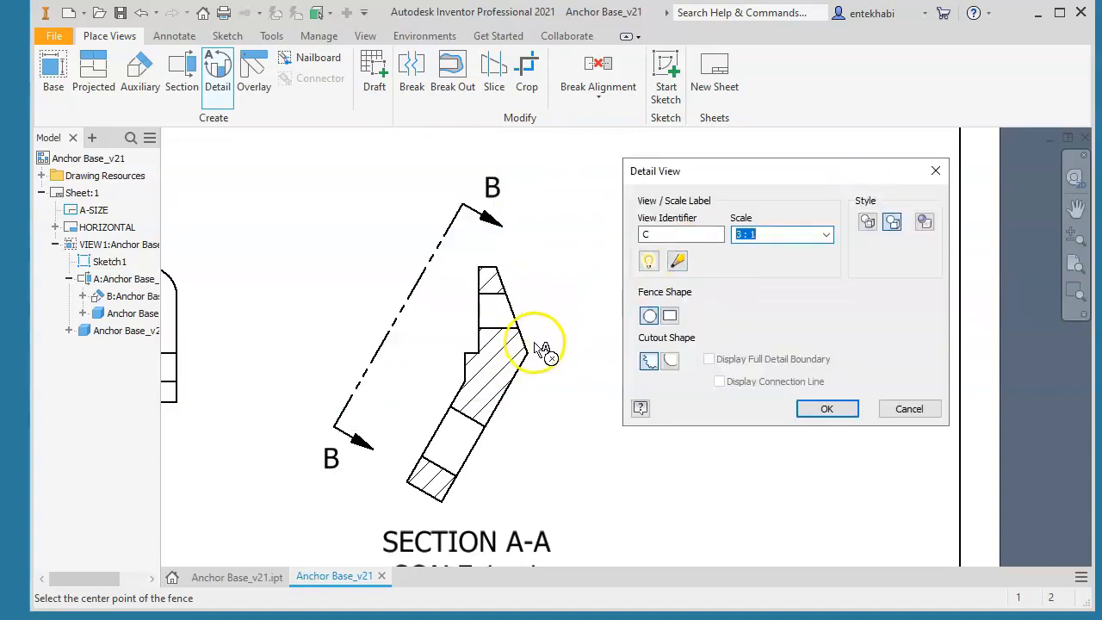
Enclose the upper bend of Section A-A in a circular fence and place the detail view to the right of the section
click(507, 344)
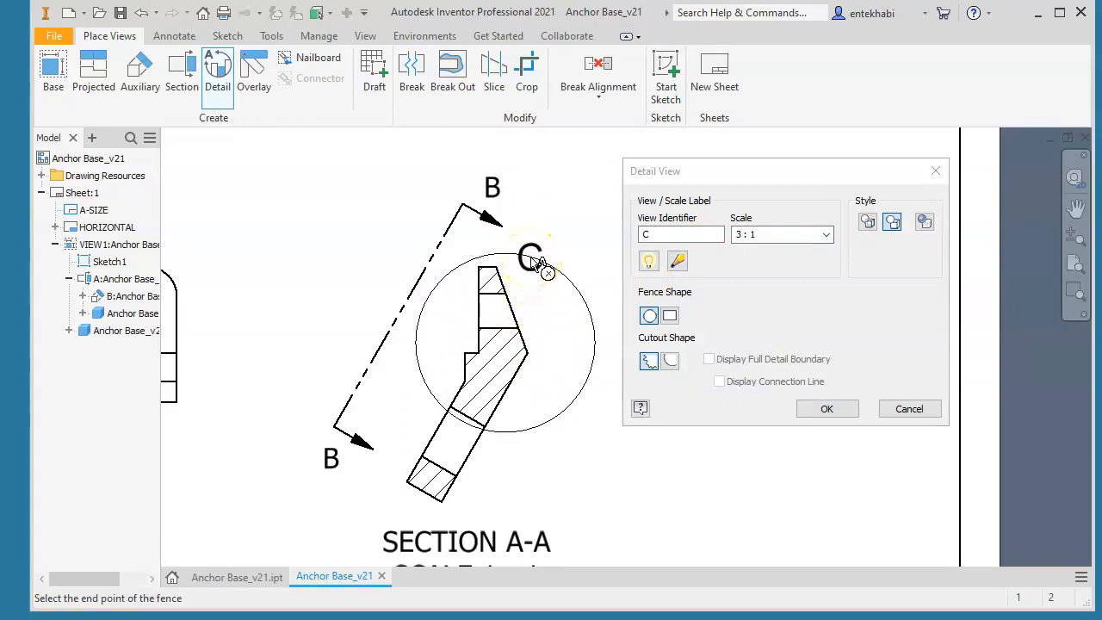
click(539, 262)
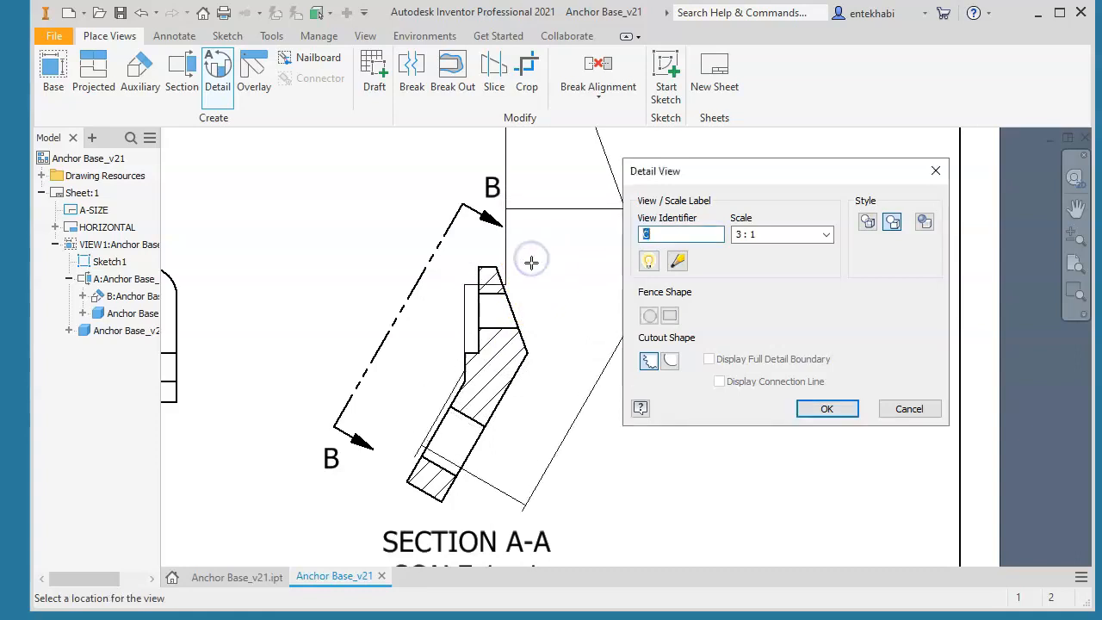
drag(779, 173, 416, 166)
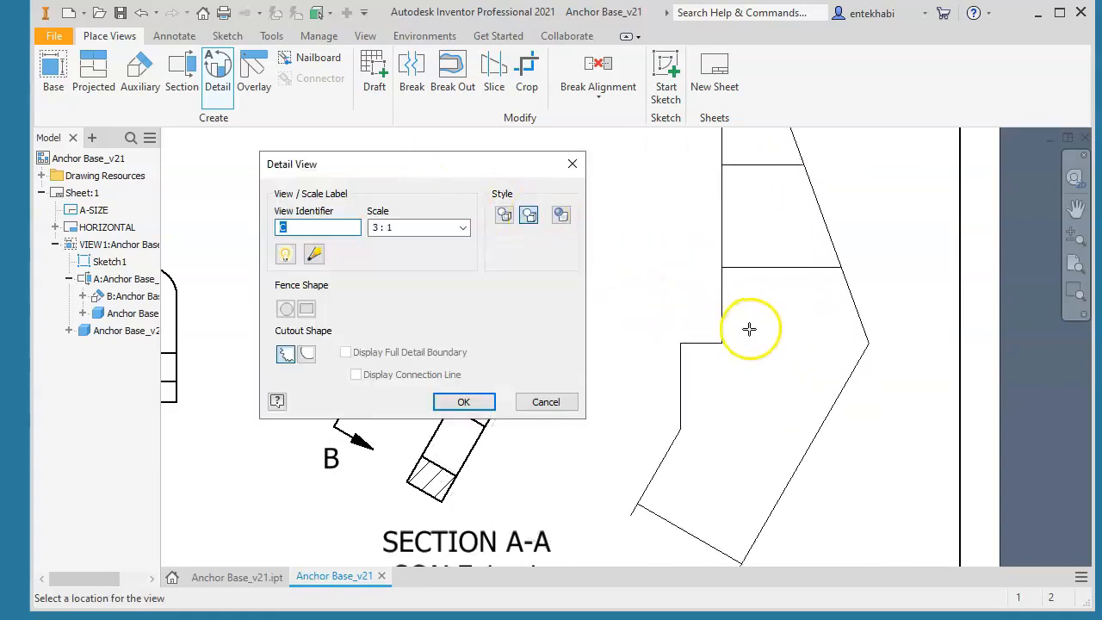
scroll(748, 341, down, 5)
scroll(748, 345, up, 5)
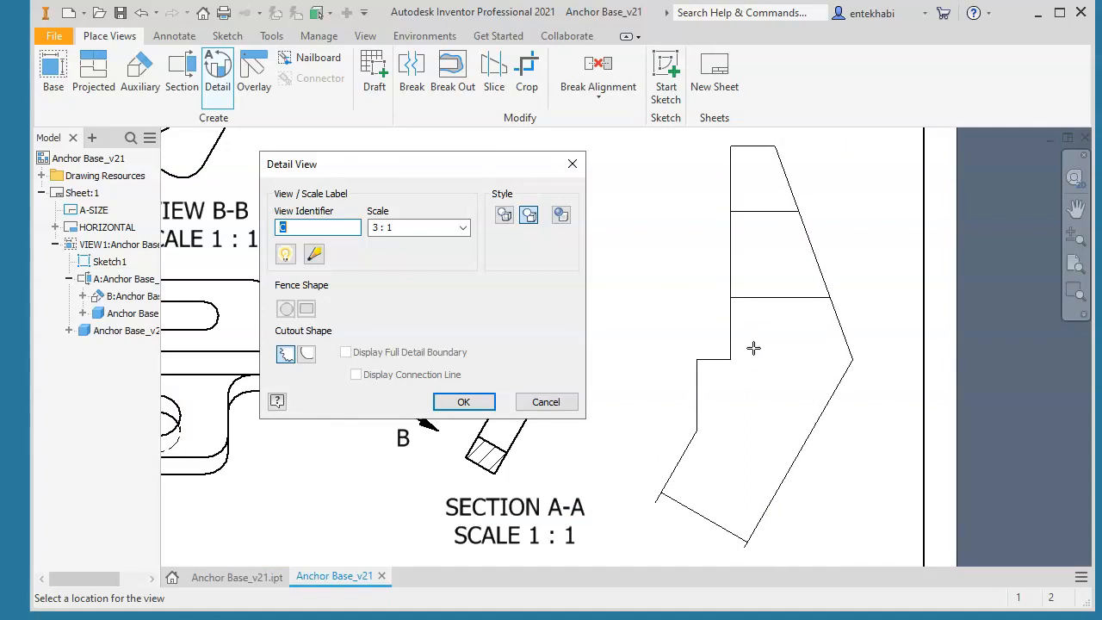
click(752, 348)
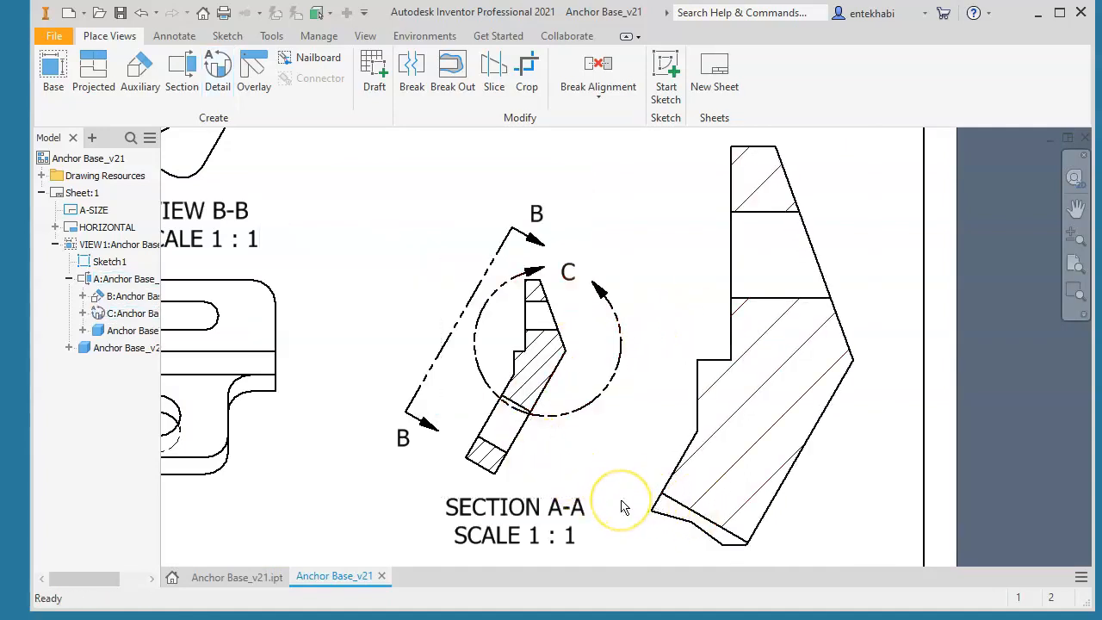
Adjust the Detail C circle, shifting its center slightly up and enlarging it to reach the upper edge of the section's lower hole
mouse_move(624, 508)
middle_down()
mouse_move(645, 438)
mouse_move(571, 413)
mouse_move(595, 462)
middle_up()
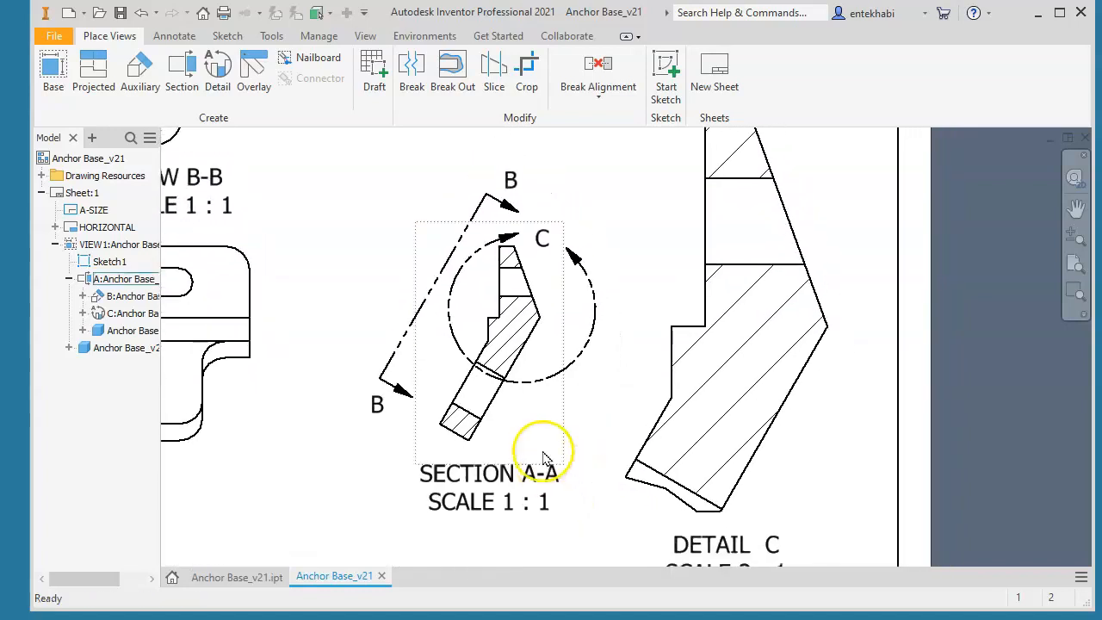
mouse_move(535, 380)
mouse_down()
mouse_move(523, 400)
mouse_move(524, 369)
mouse_up()
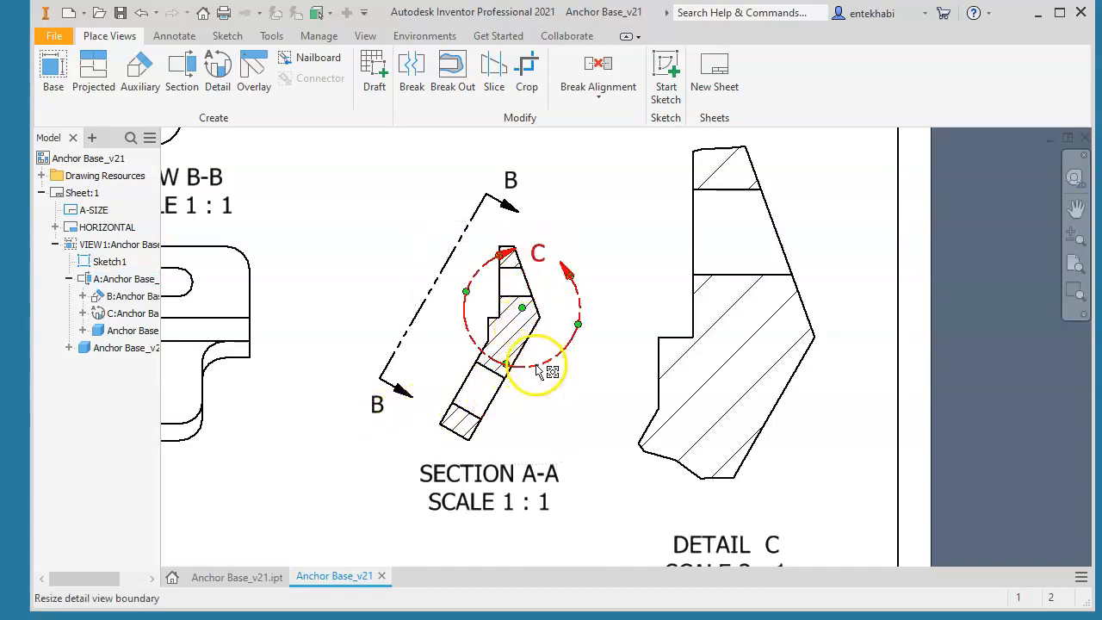
drag(523, 308, 533, 318)
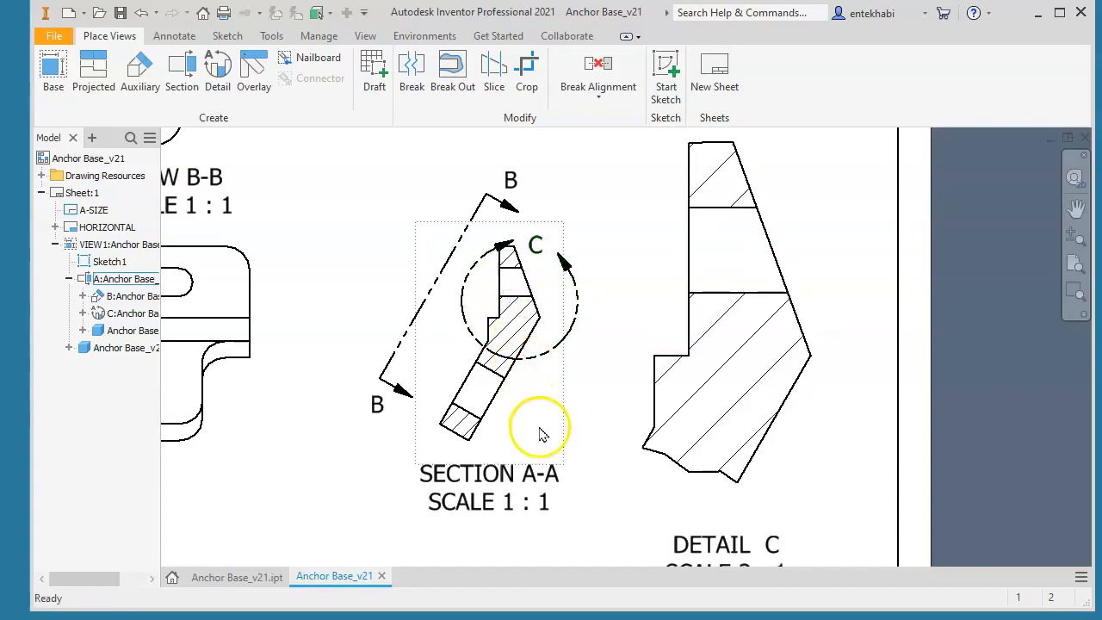
drag(530, 317, 519, 301)
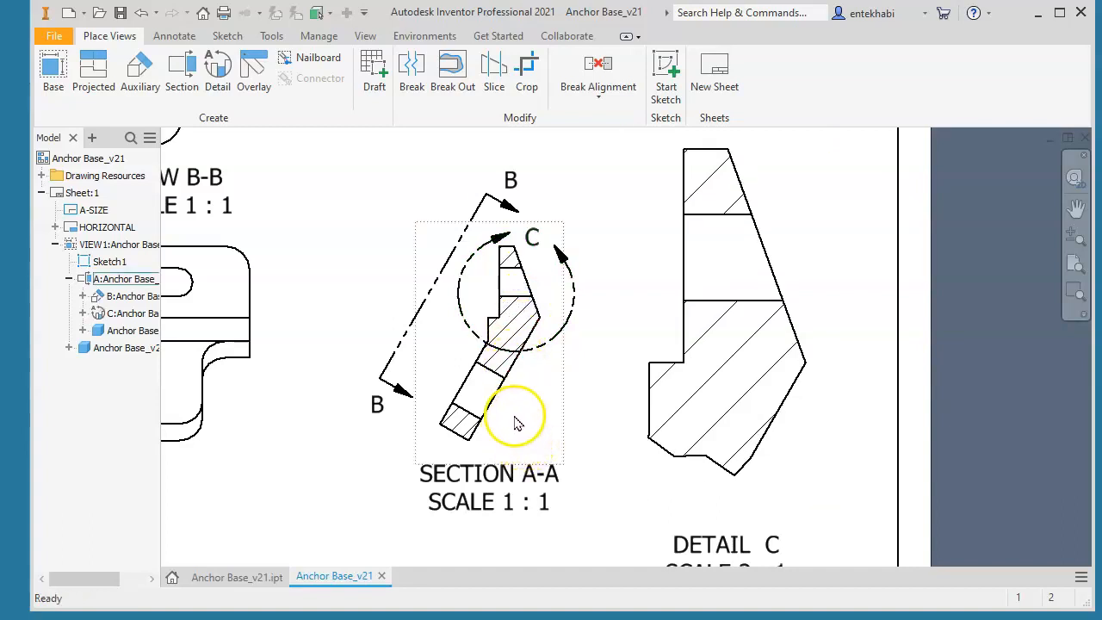
drag(496, 349, 488, 368)
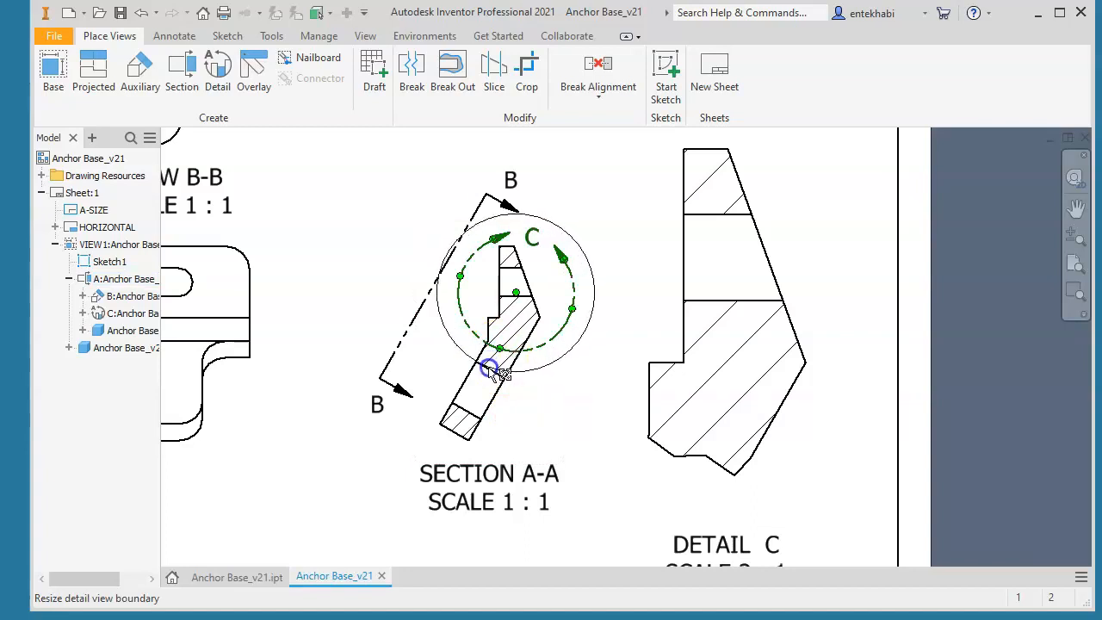
drag(488, 369, 490, 369)
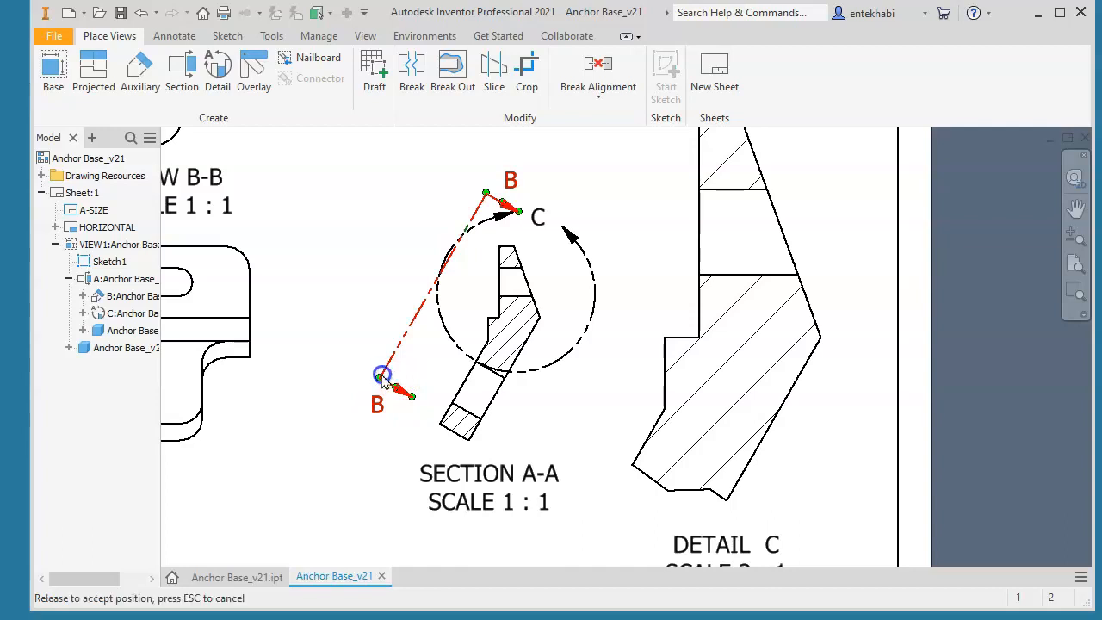
Move the B-B viewing line slightly up and left, farther away from Section A-A
drag(383, 380, 372, 369)
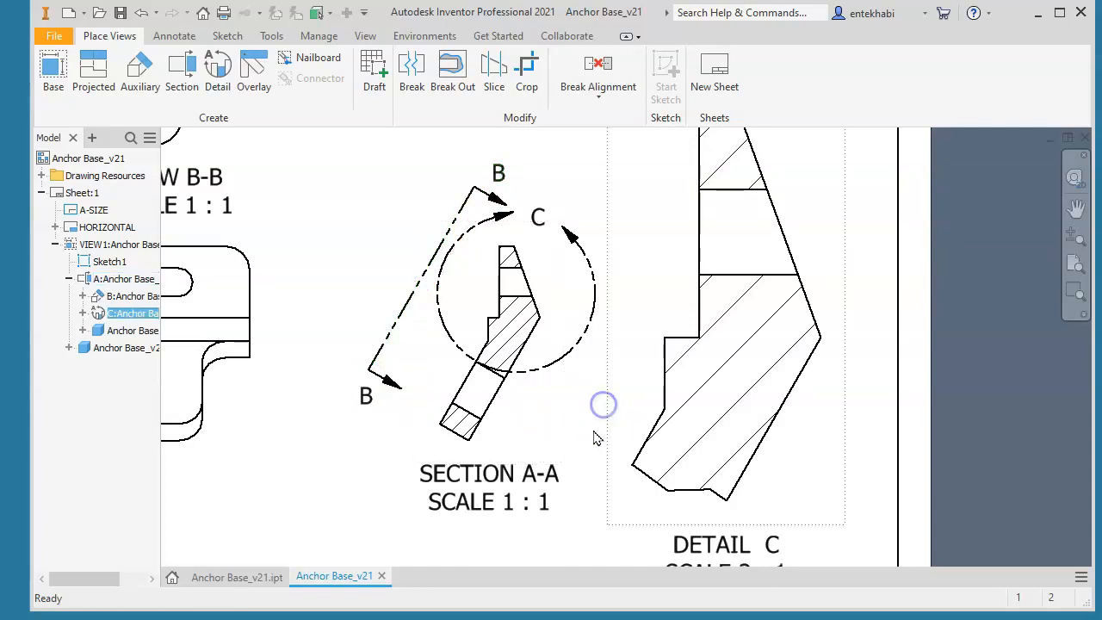
scroll(603, 425, down, 3)
scroll(603, 424, up, 5)
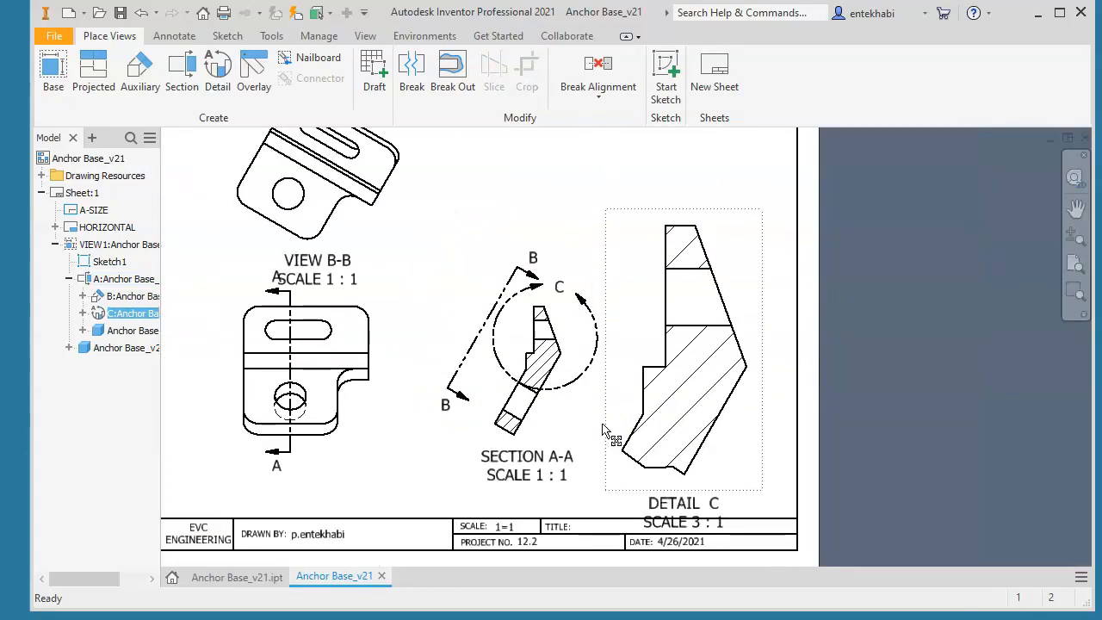
scroll(603, 428, up, 3)
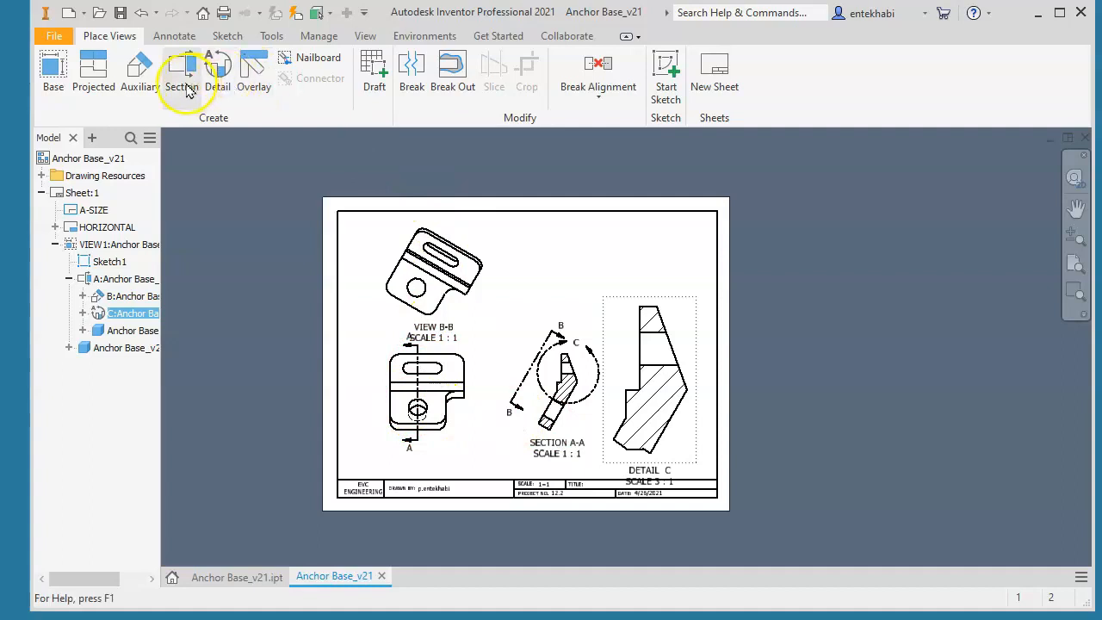
Place a second base view of the part at 1 : 1 in isometric orientation, with hidden lines removed, above Section A-A
click(95, 86)
click(434, 284)
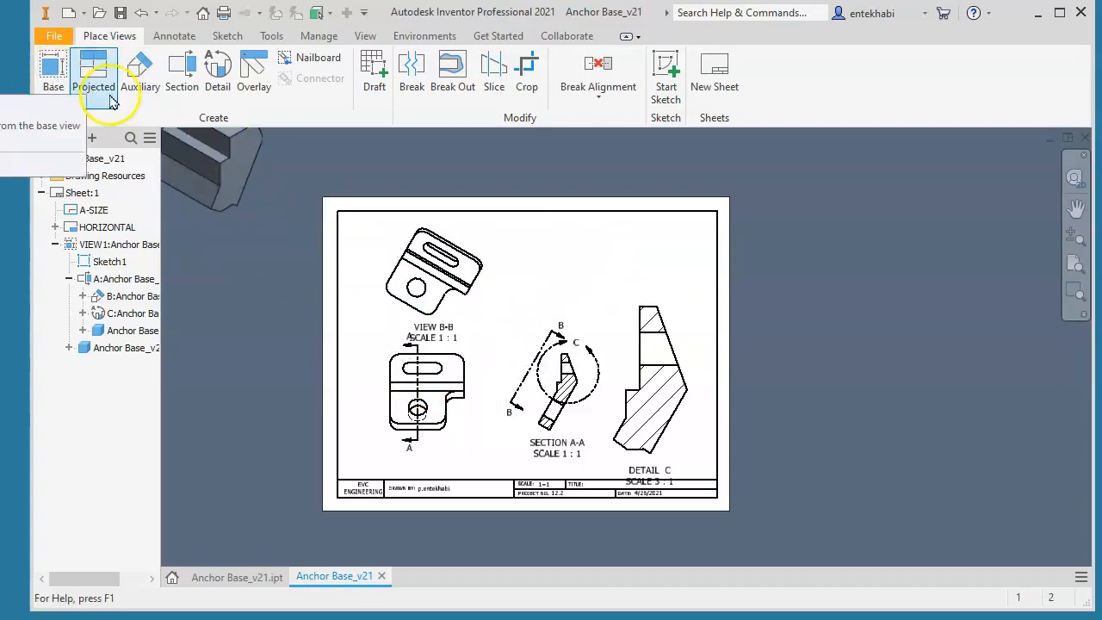
click(53, 77)
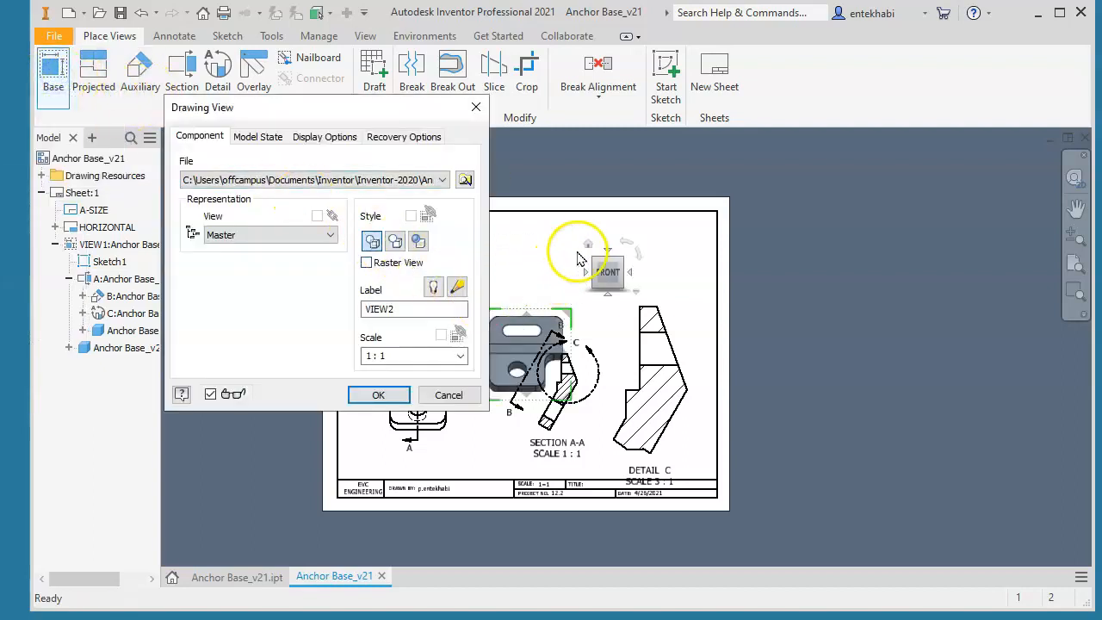
click(587, 247)
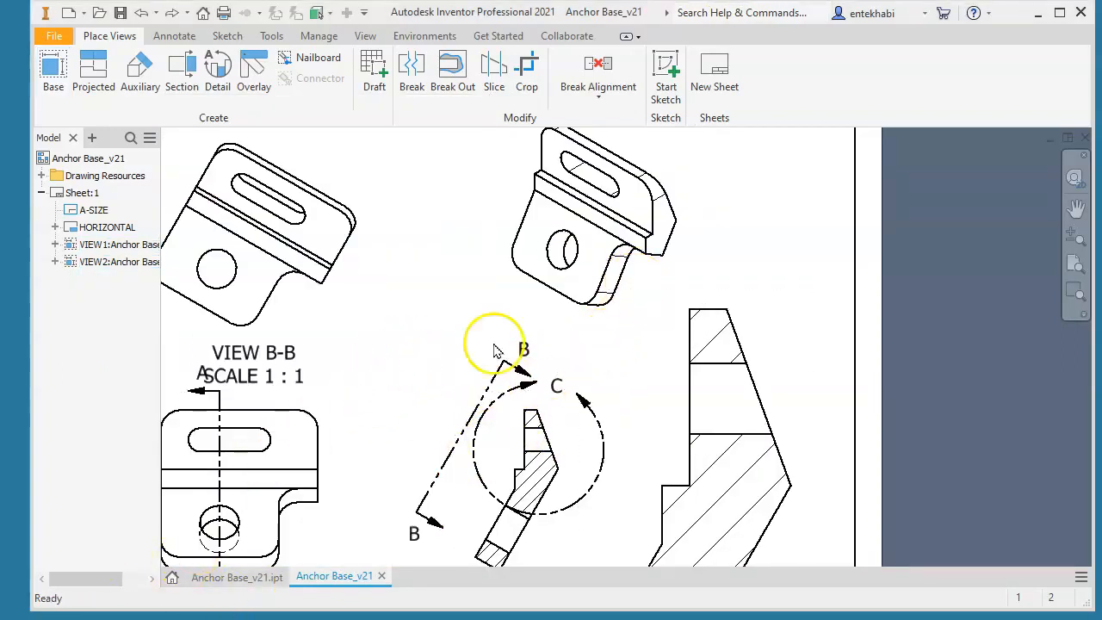
Change the isometric view's display style to shaded
right_click(638, 280)
click(635, 323)
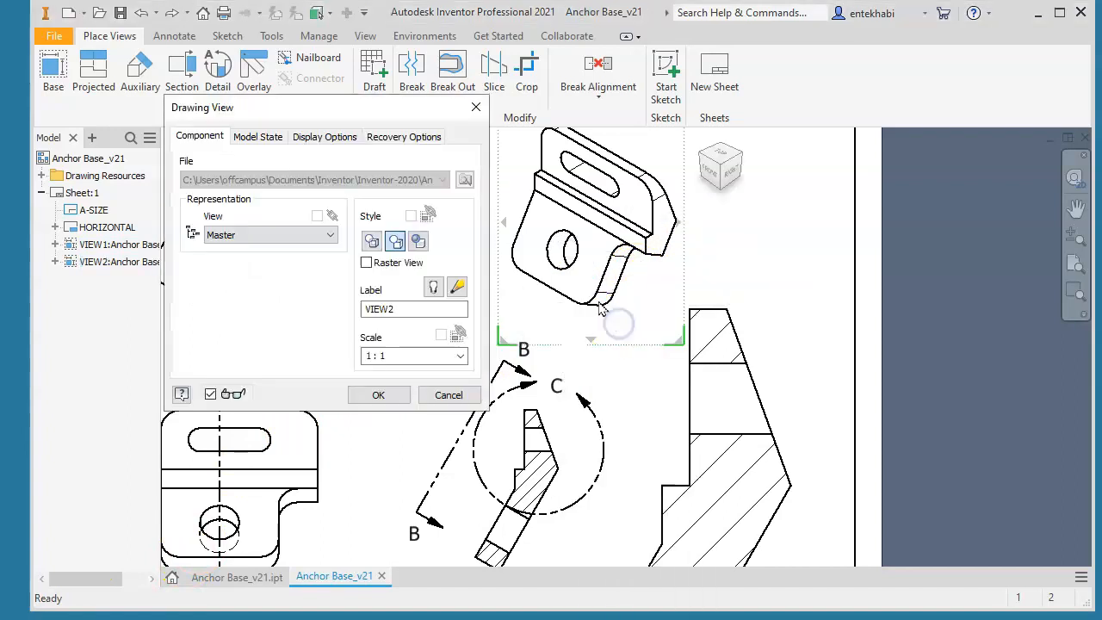
click(378, 394)
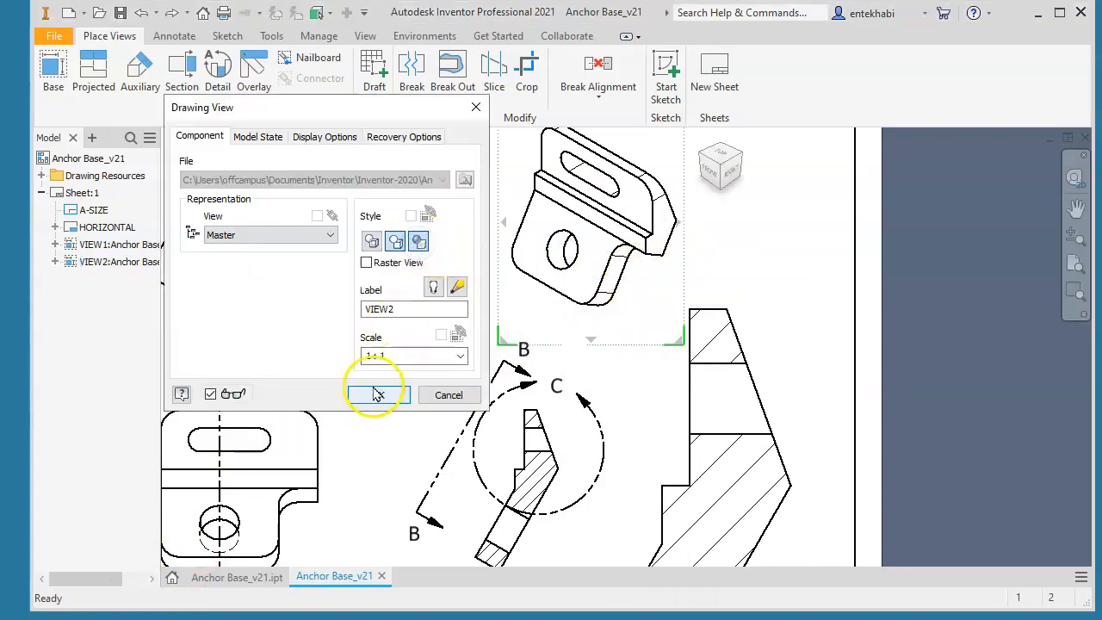
click(406, 317)
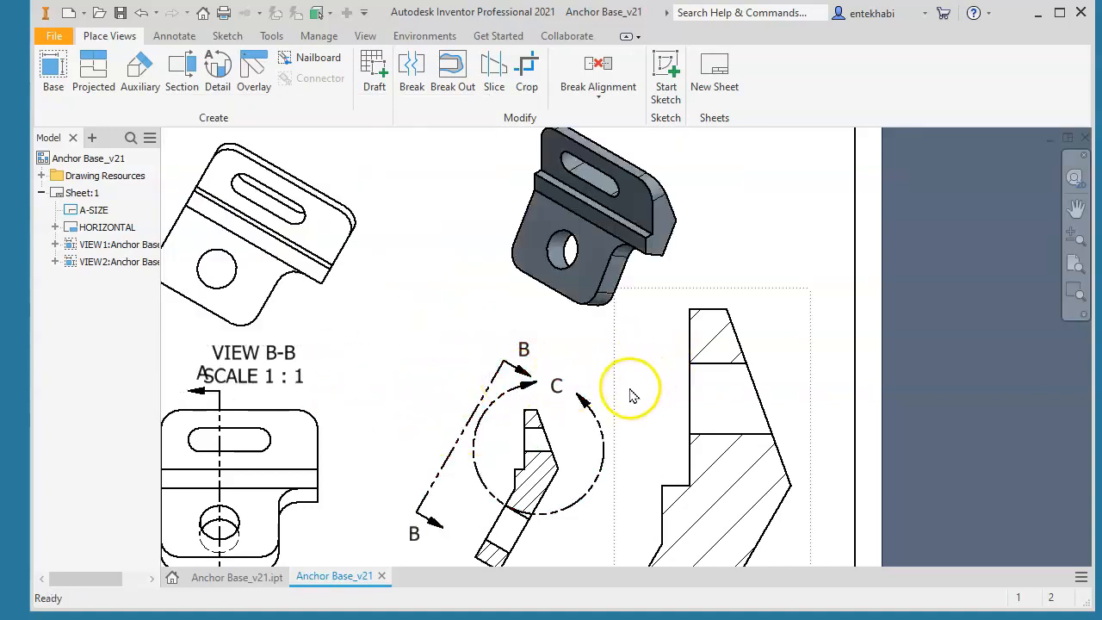
Set the text height of the whole VIEW B-B label, including its scale line, to 0.125 in
scroll(646, 379, up, 3)
scroll(647, 379, down, 6)
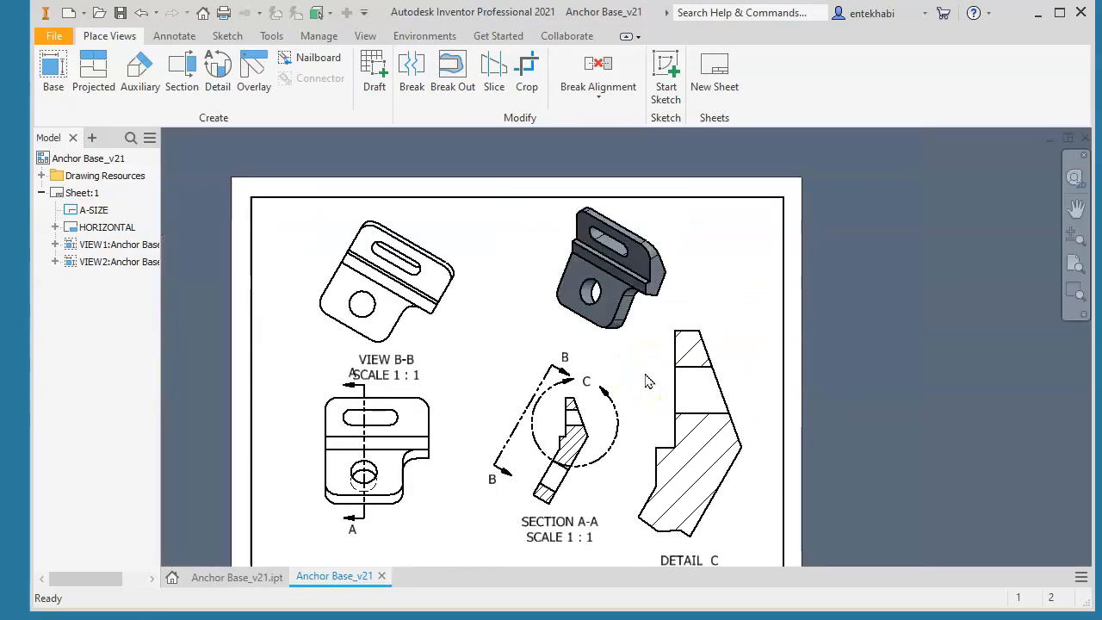
mouse_move(647, 387)
middle_down()
mouse_move(689, 344)
mouse_move(690, 326)
middle_up()
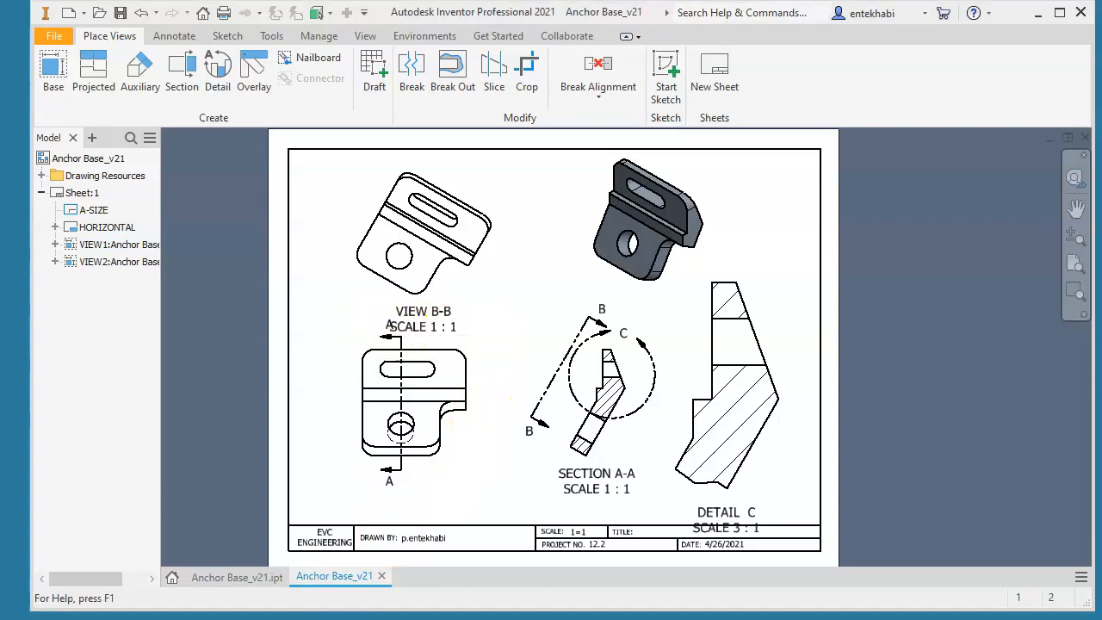
scroll(451, 349, down, 4)
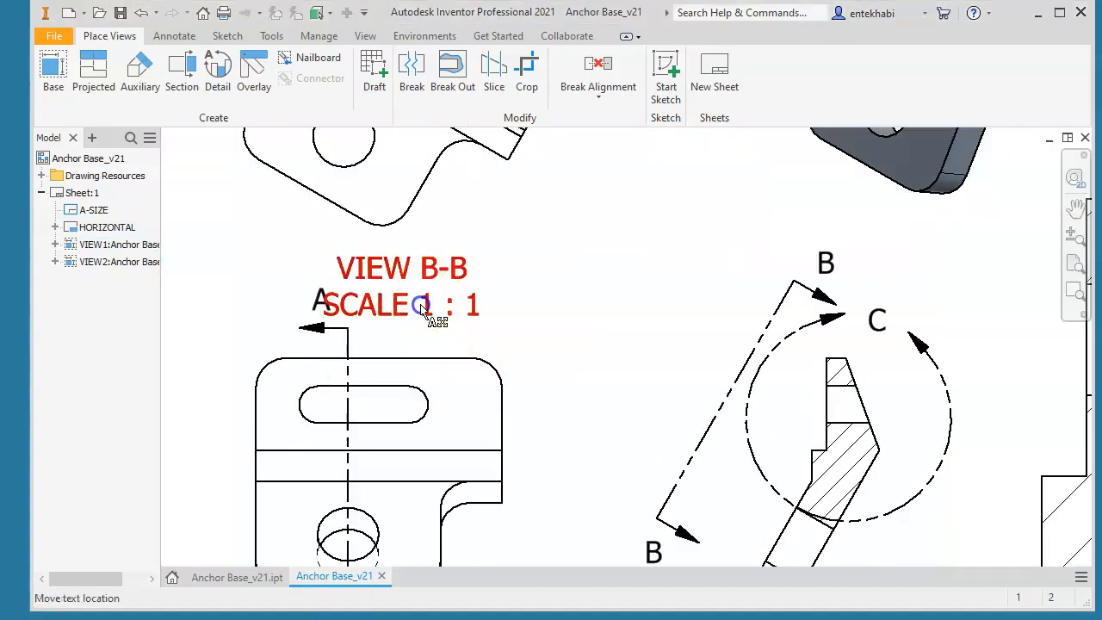
double_click(429, 306)
drag(409, 201, 644, 238)
click(370, 104)
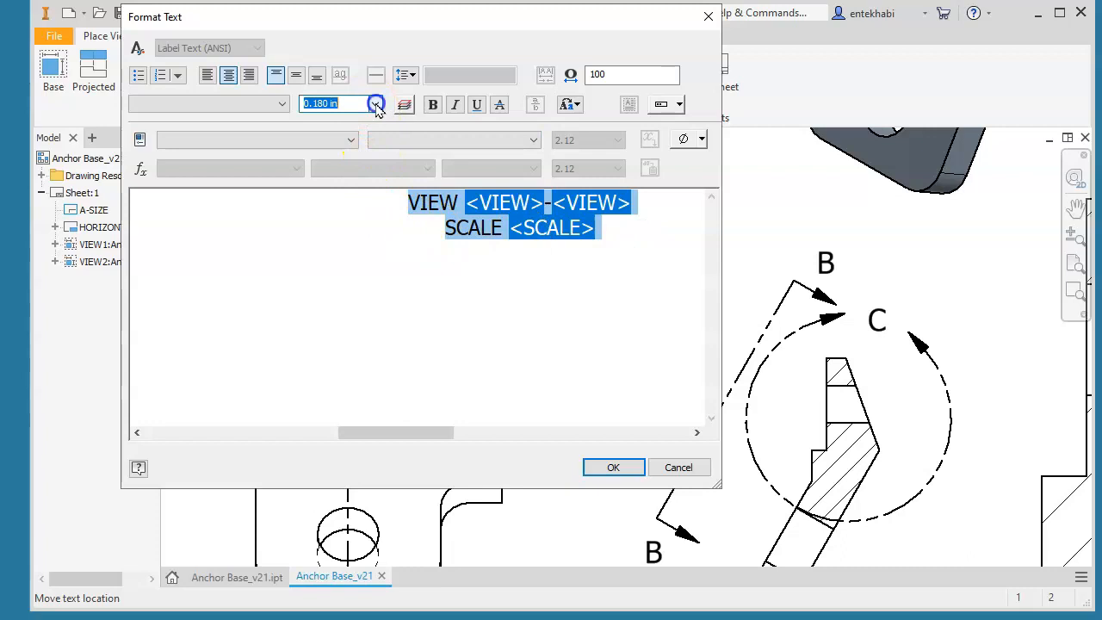
click(329, 142)
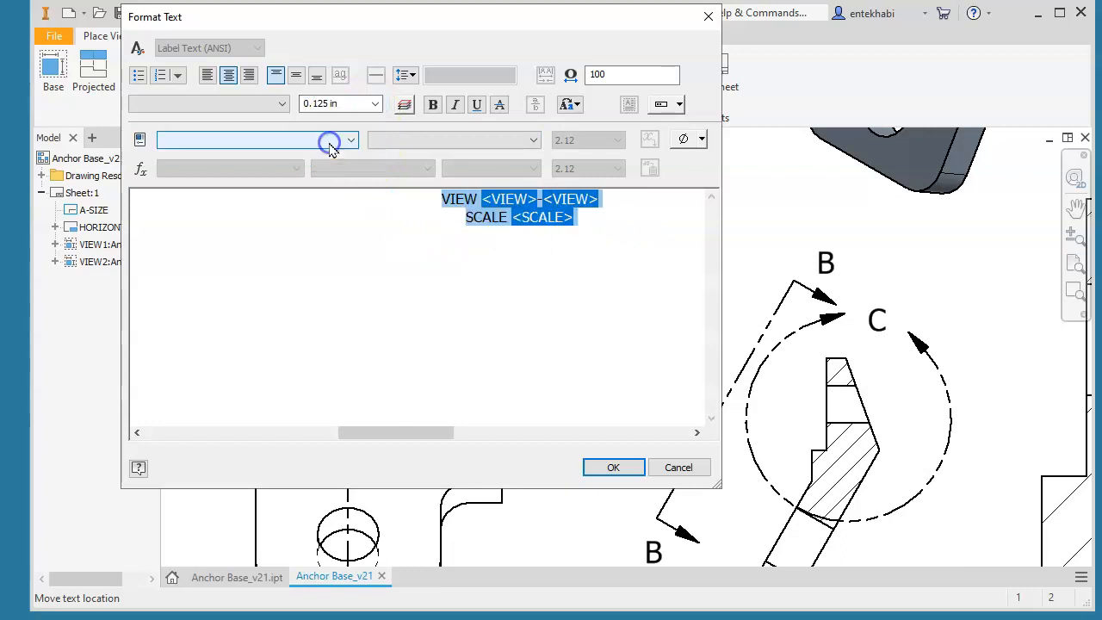
click(611, 466)
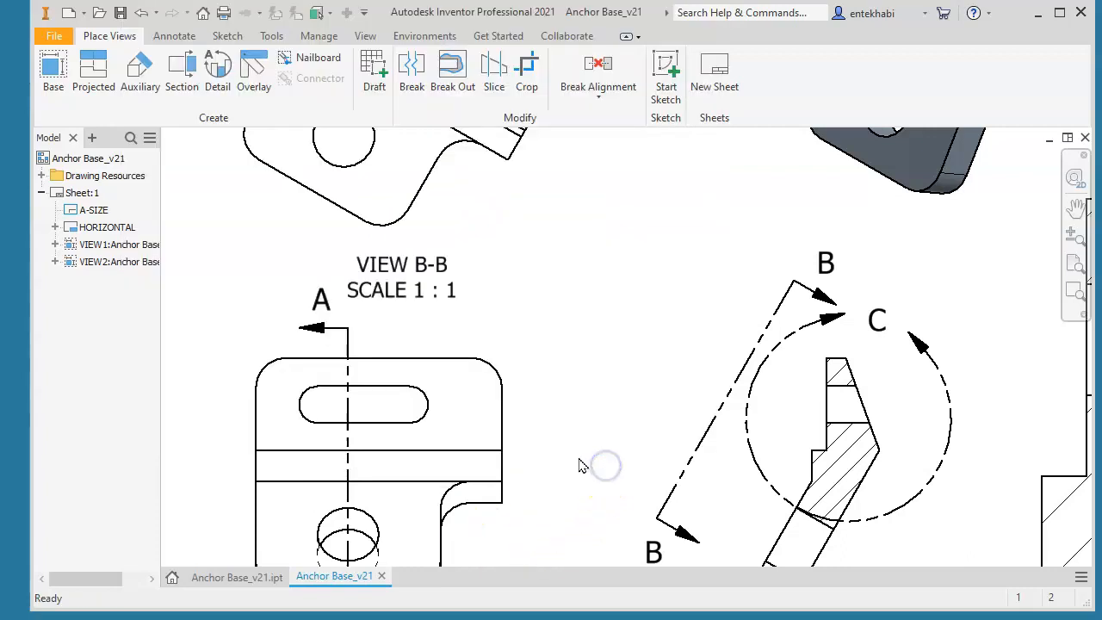
Set the text height of the whole DETAIL C label, including its scale line, to 0.125 in
scroll(590, 433, down, 3)
middle_drag(591, 434, 410, 220)
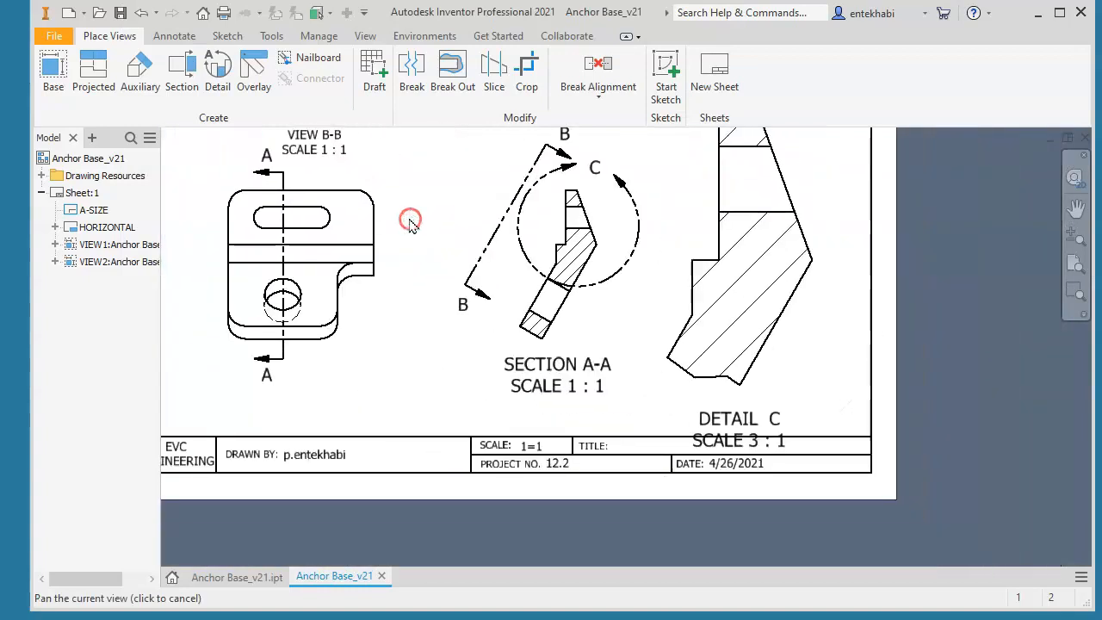
scroll(430, 250, down, 3)
scroll(564, 349, up, 5)
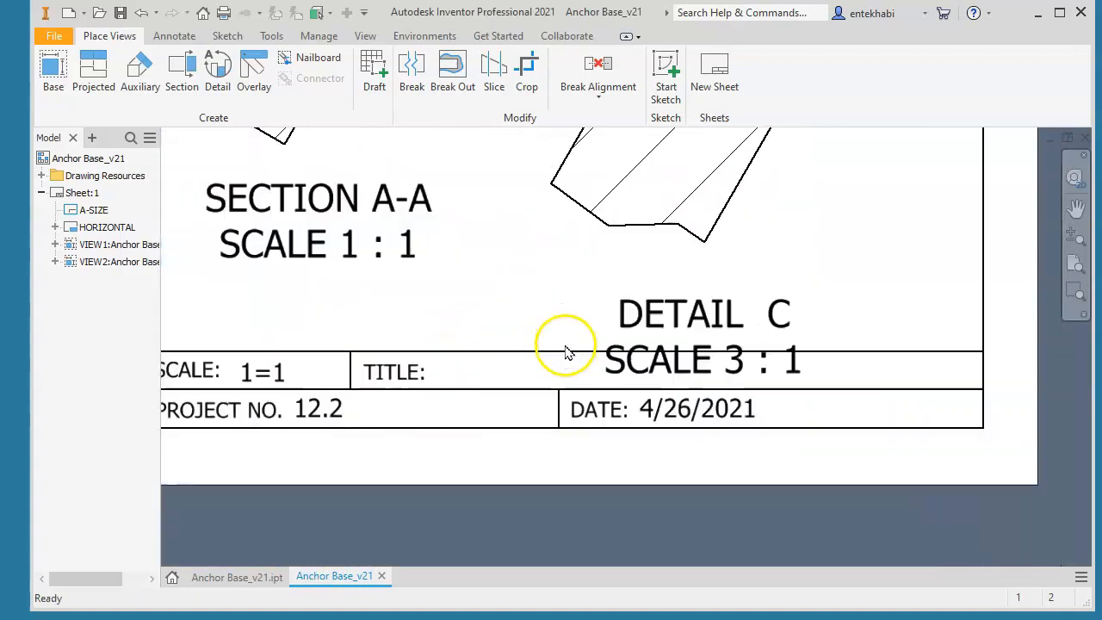
double_click(677, 311)
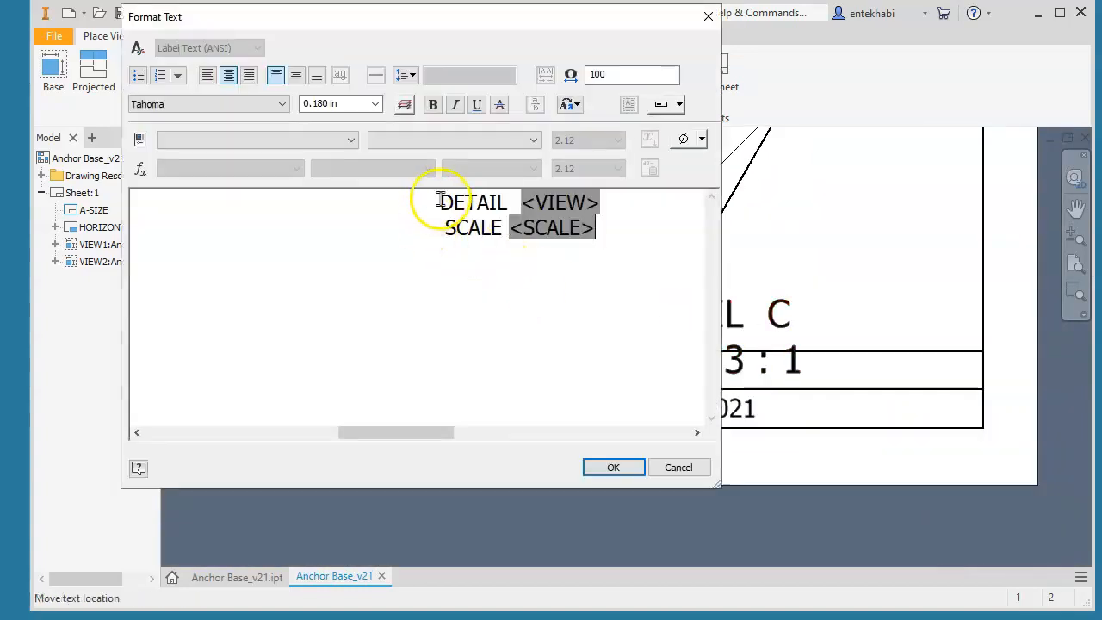
drag(440, 201, 634, 245)
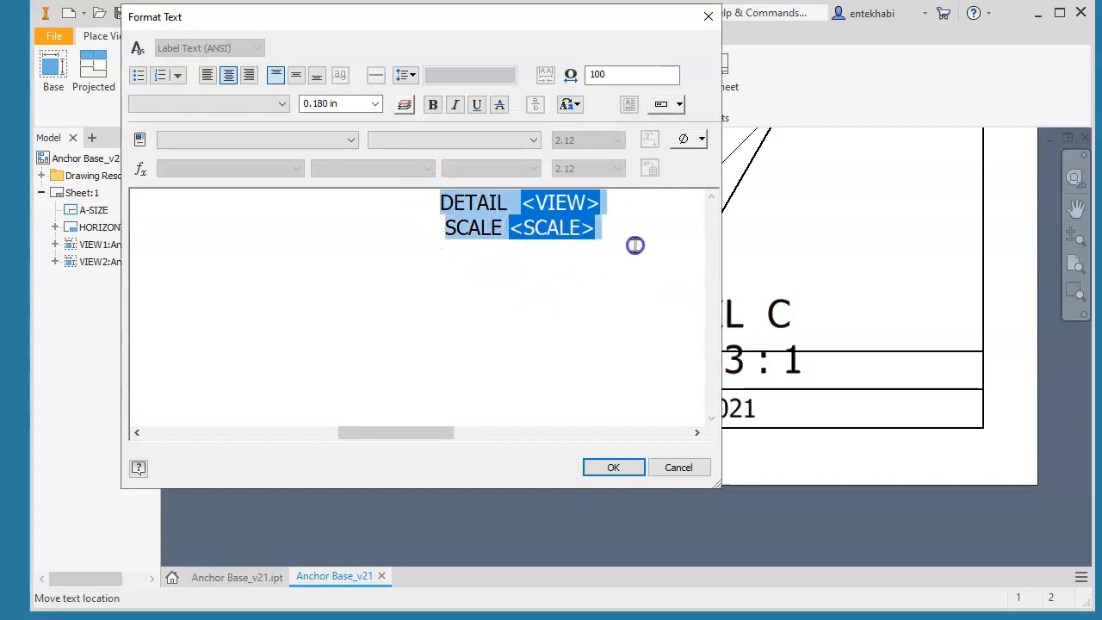
click(374, 105)
click(325, 139)
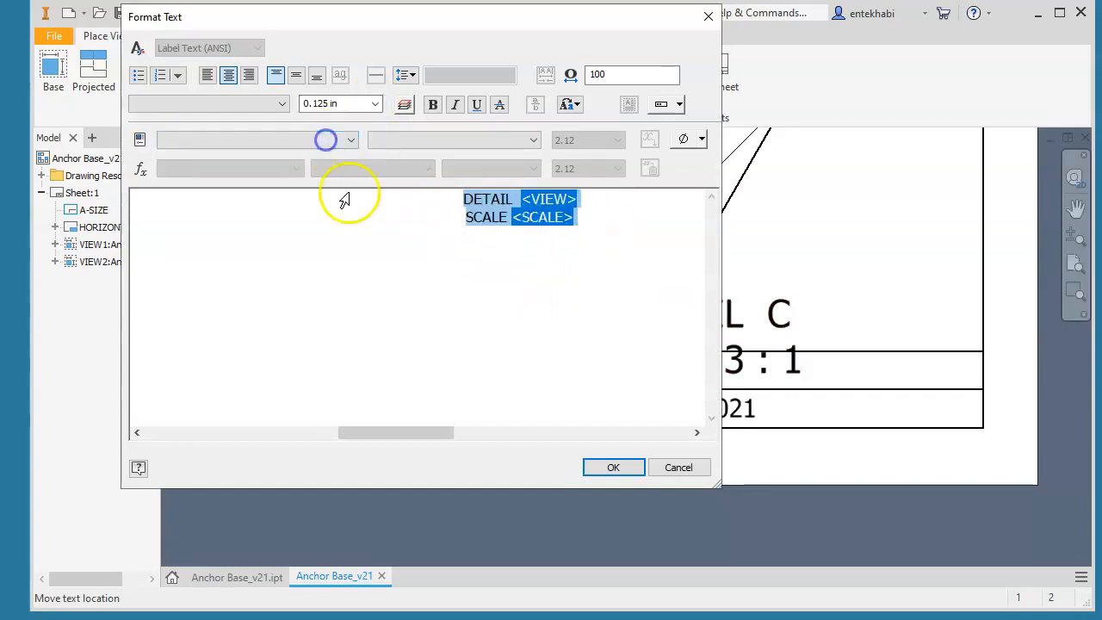
click(608, 467)
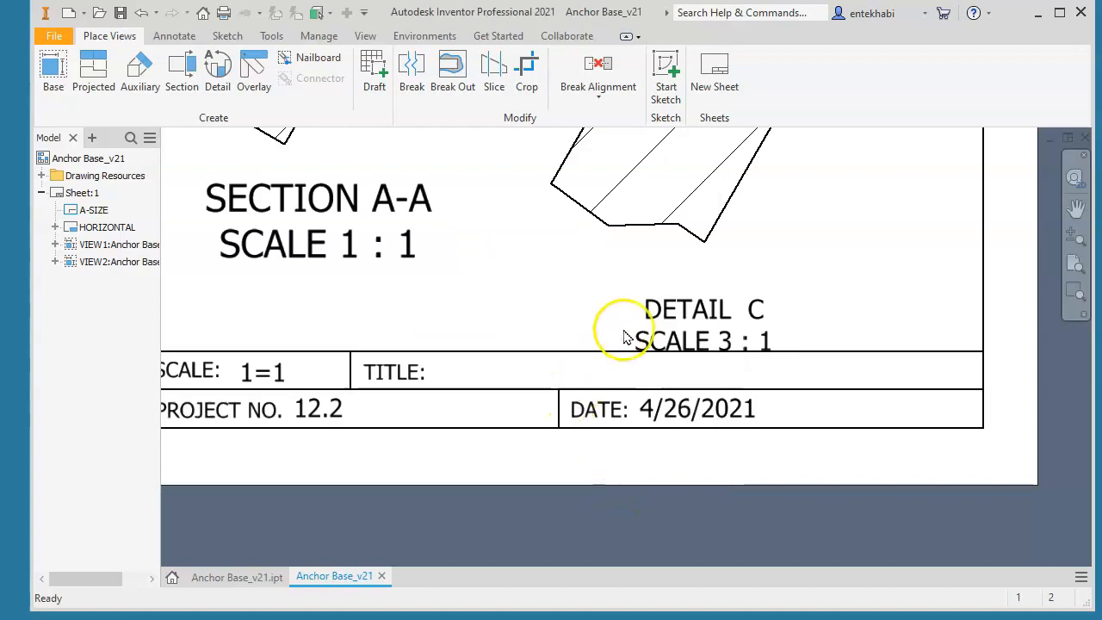
Set the text height of the whole SECTION A-A label, including its scale line, to 0.125 in
double_click(350, 240)
drag(394, 196, 606, 238)
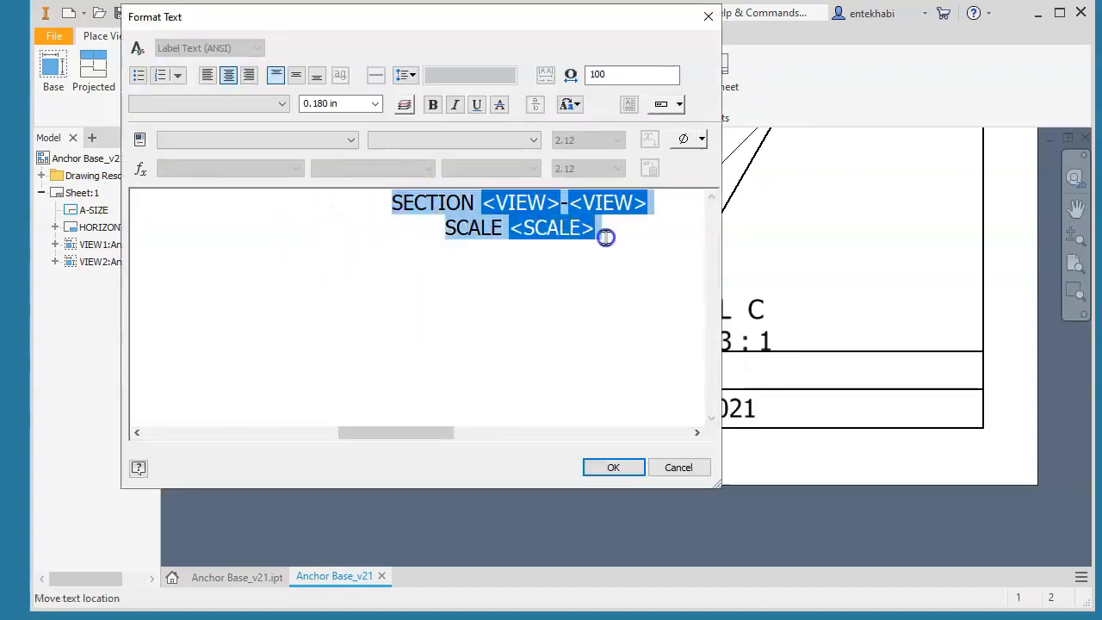
click(376, 106)
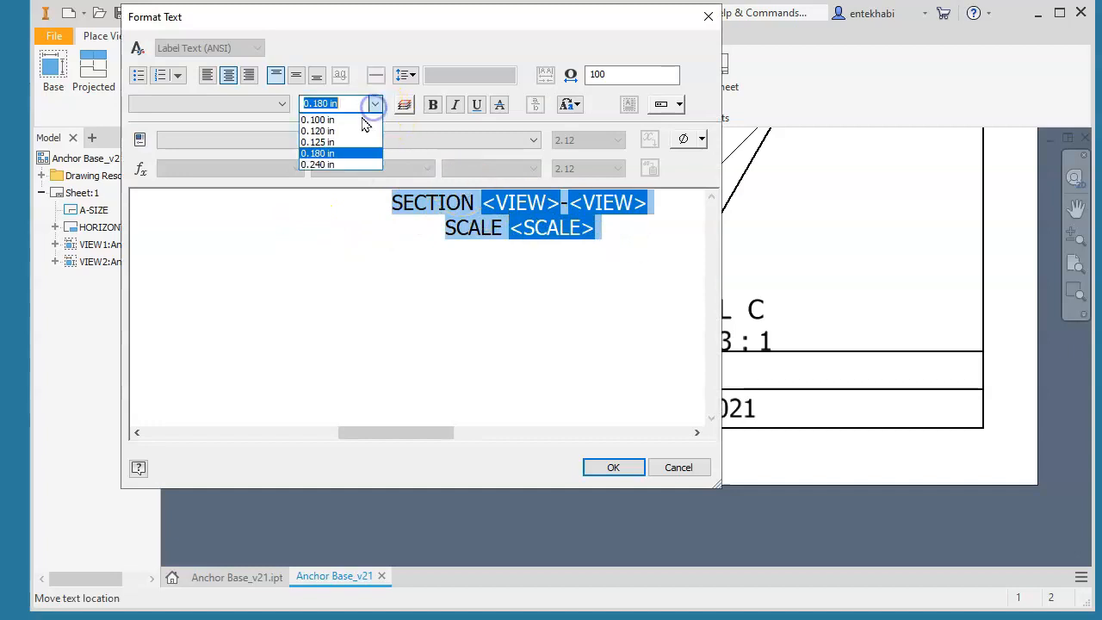
click(324, 141)
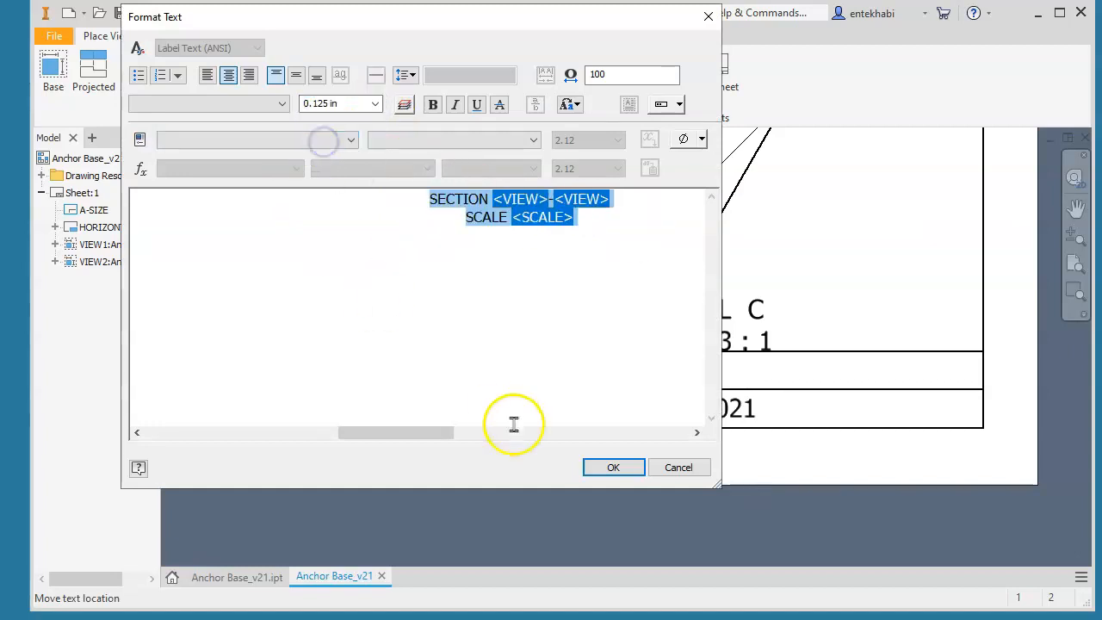
click(607, 468)
Move the DETAIL C label up and slightly left, clear of the title block and closer beneath its view
middle_drag(582, 379, 586, 509)
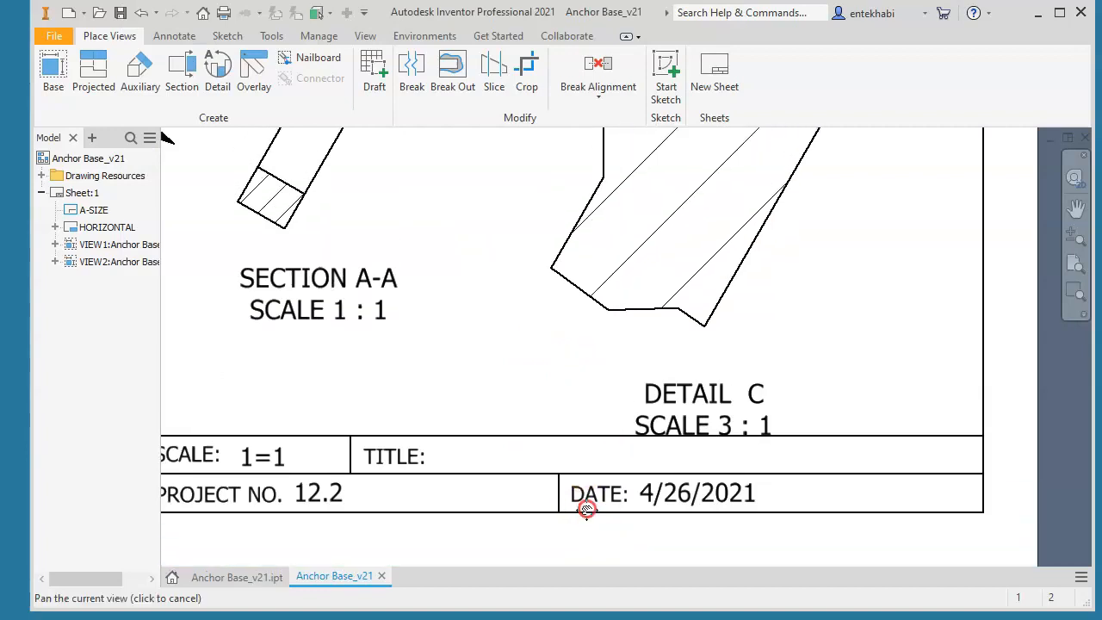
drag(645, 415, 619, 384)
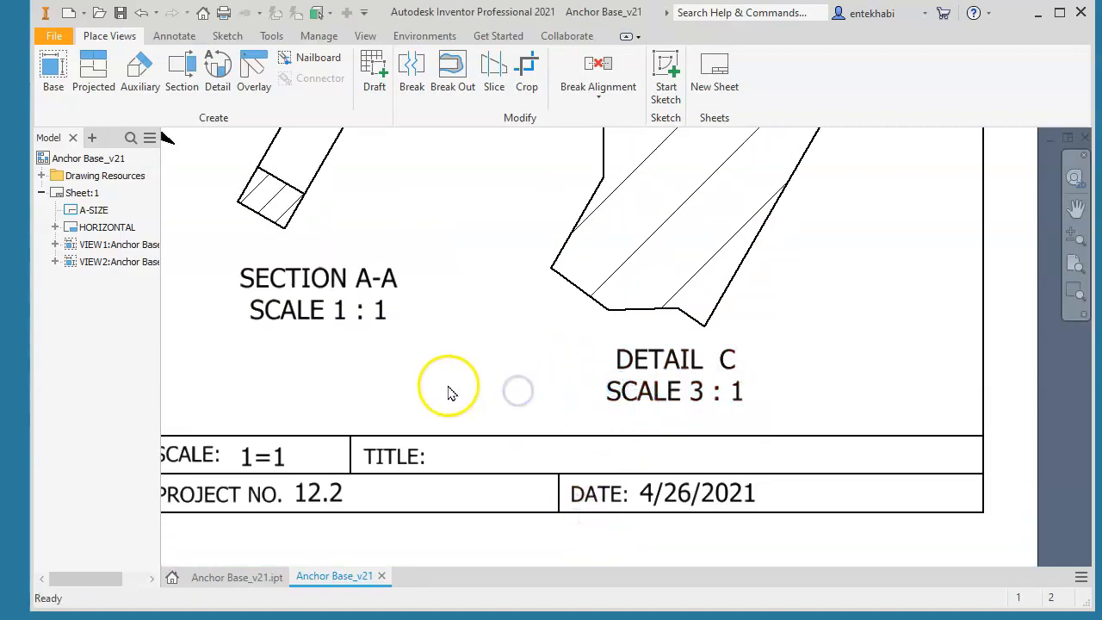
scroll(475, 394, up, 2)
scroll(485, 387, down, 3)
mouse_move(487, 386)
middle_down()
mouse_move(617, 494)
mouse_move(883, 619)
mouse_move(1037, 619)
mouse_move(889, 619)
mouse_move(788, 569)
middle_up()
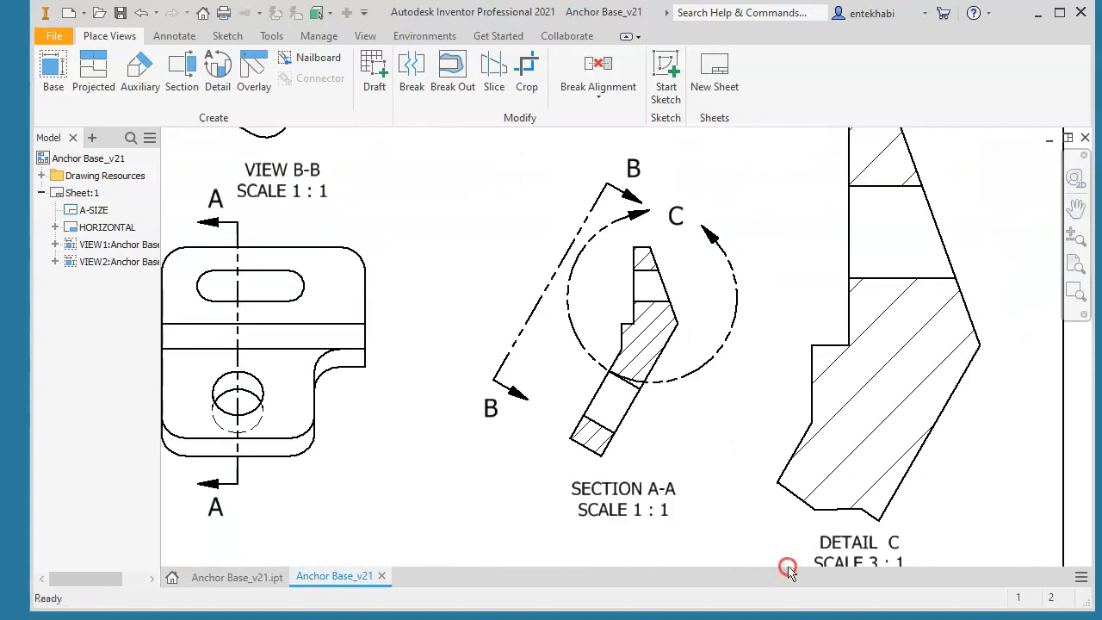
scroll(699, 489, down, 5)
scroll(698, 491, up, 2)
scroll(663, 469, down, 2)
scroll(564, 432, up, 3)
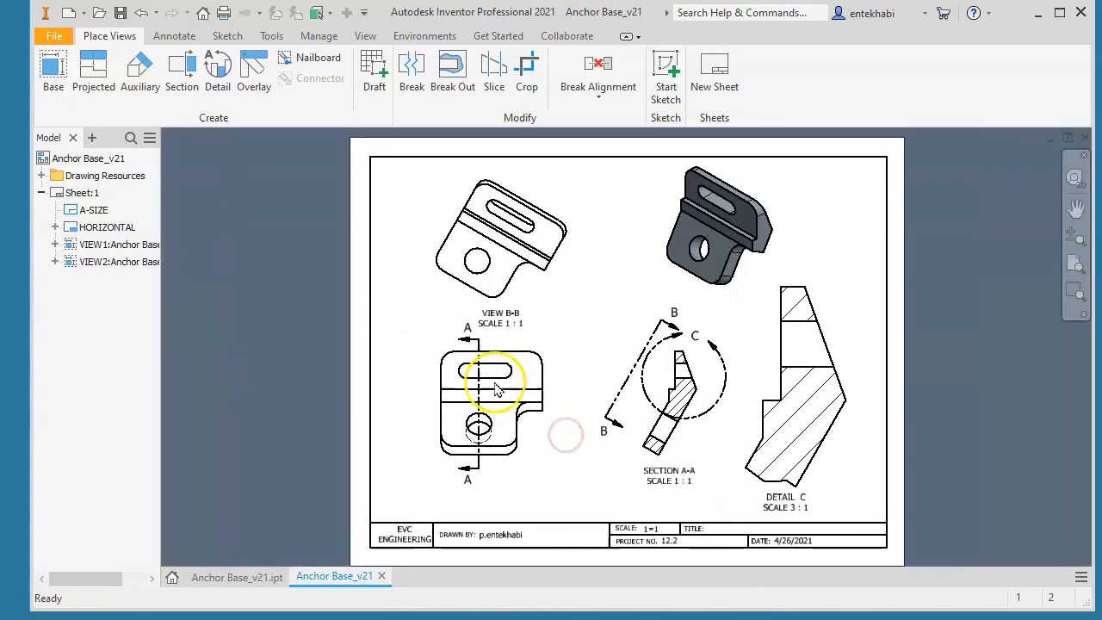